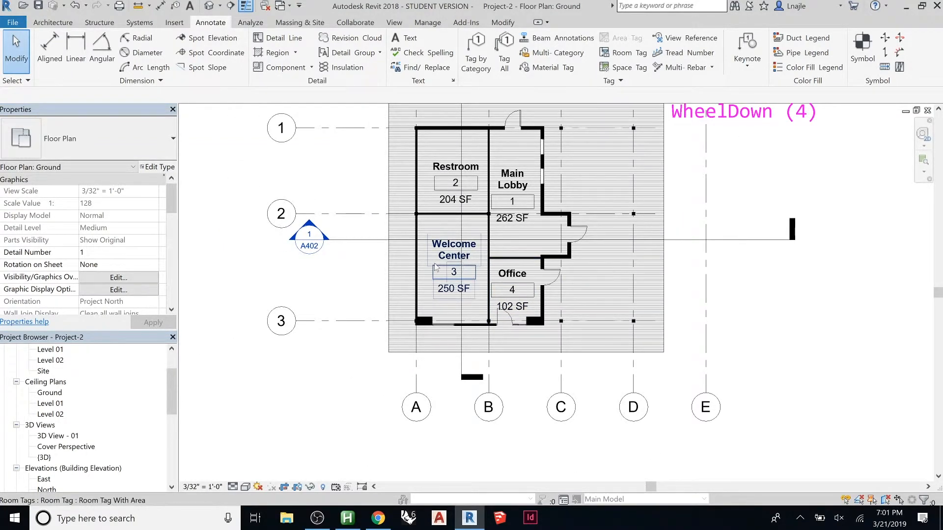
Start a stair on the Ground floor plan using the assembled stair type 7" max riser 11" tread
click(43, 24)
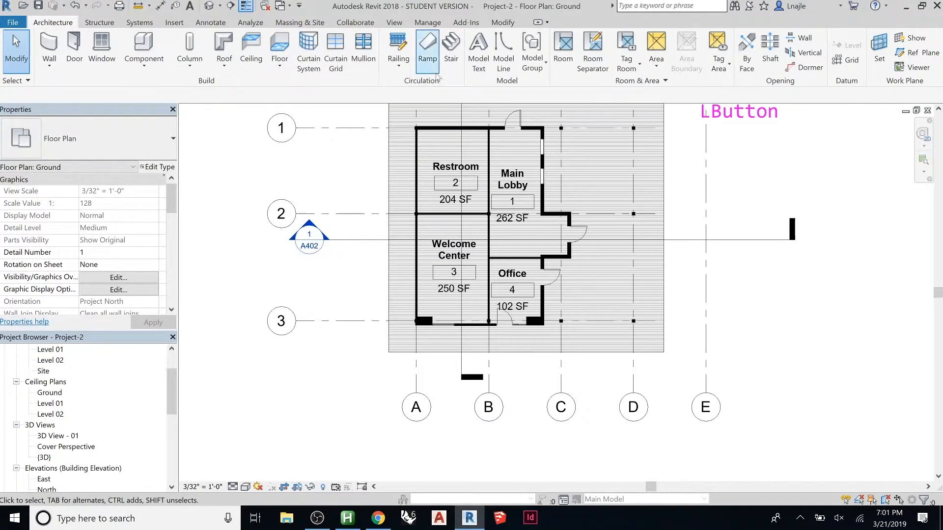
click(454, 56)
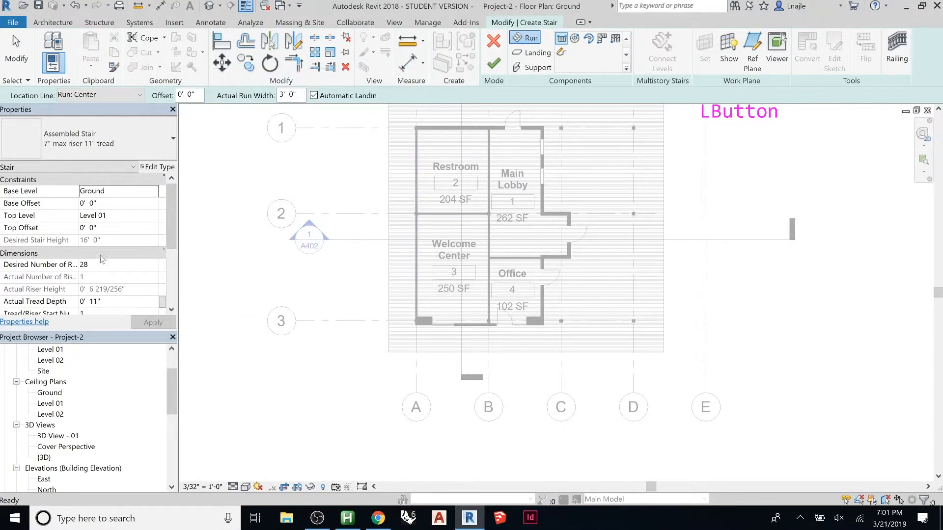
mouse_move(168, 203)
mouse_down()
mouse_move(169, 264)
mouse_move(171, 197)
mouse_move(169, 243)
mouse_move(160, 206)
mouse_up()
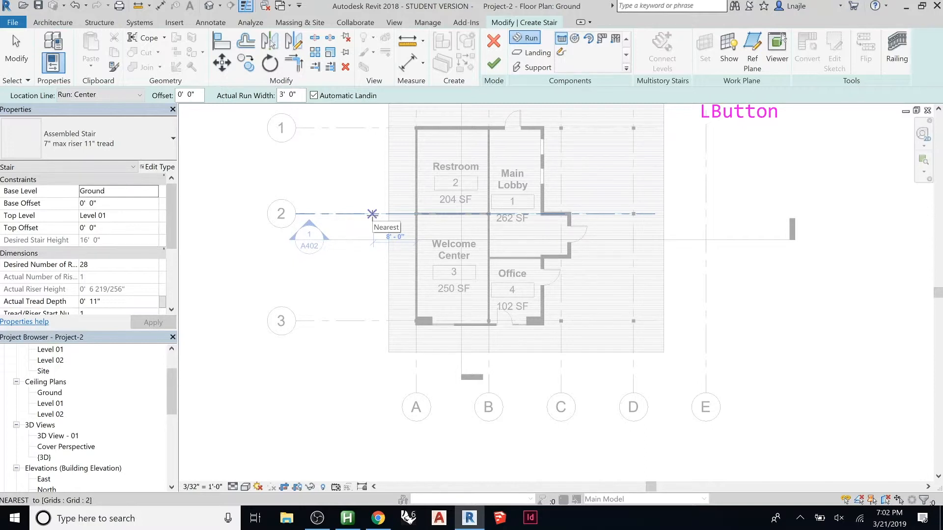
click(137, 136)
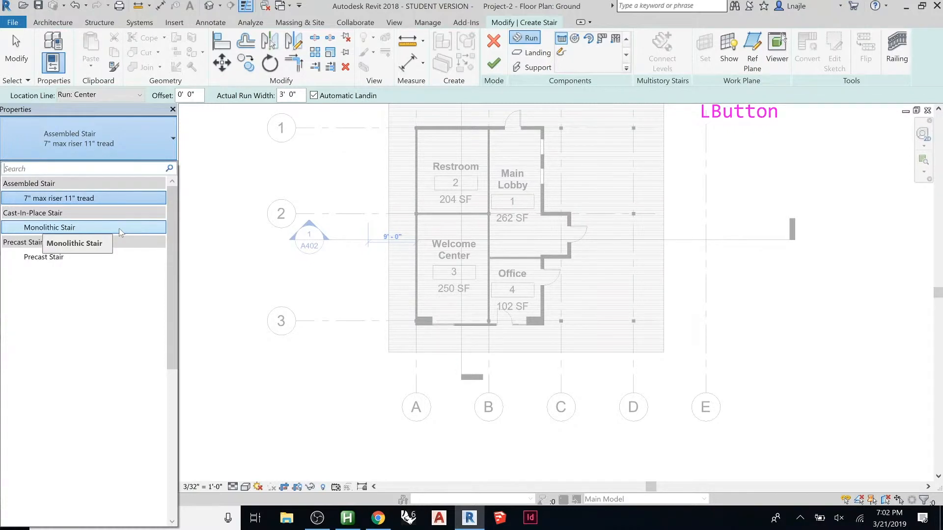
click(124, 199)
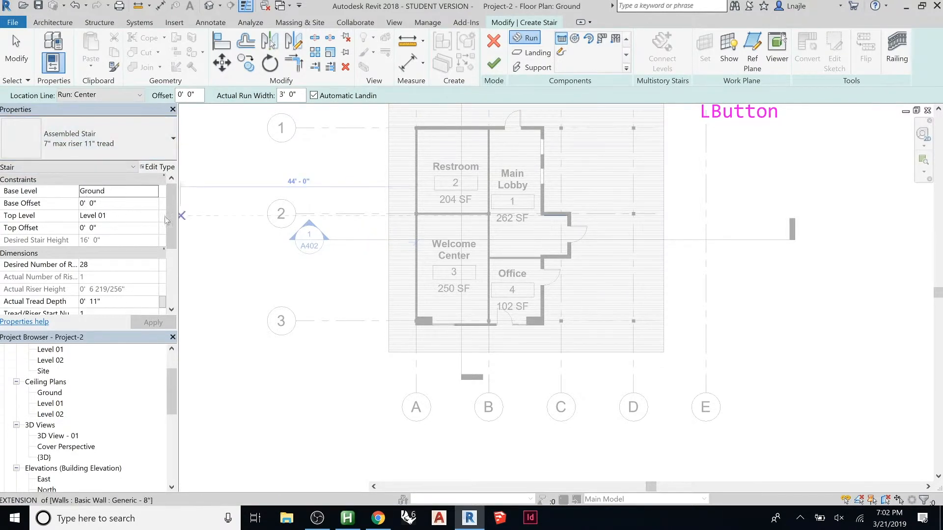
mouse_move(173, 214)
mouse_down()
mouse_move(171, 255)
mouse_move(170, 219)
mouse_up()
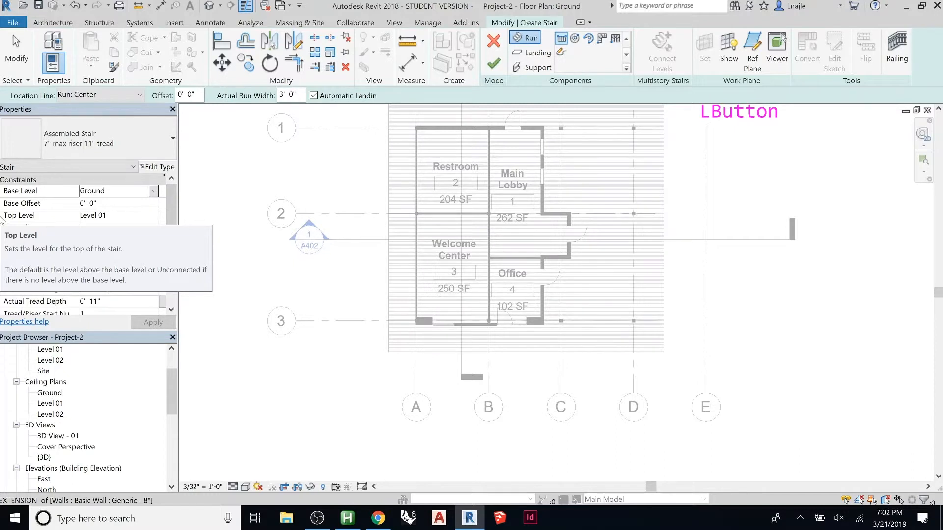
Duplicate the assembled stair type under the name Custom Stair 01
click(161, 168)
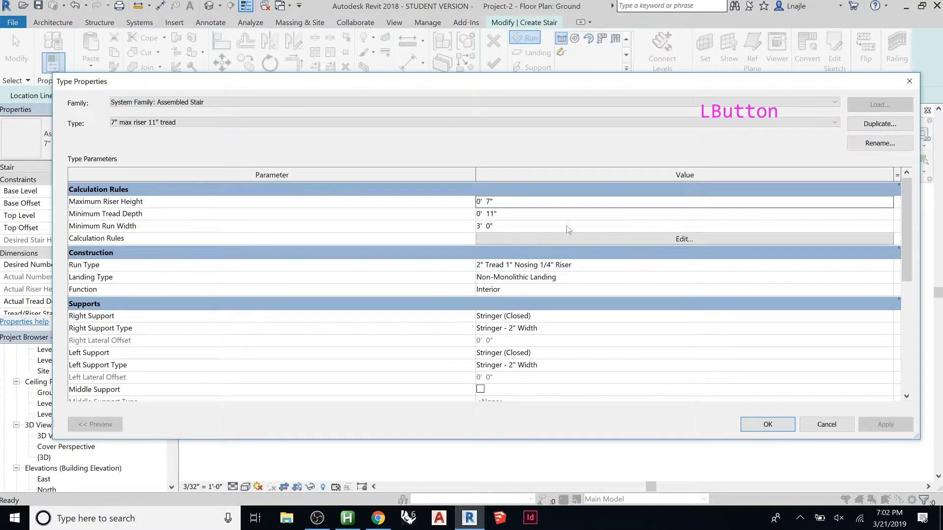
click(874, 131)
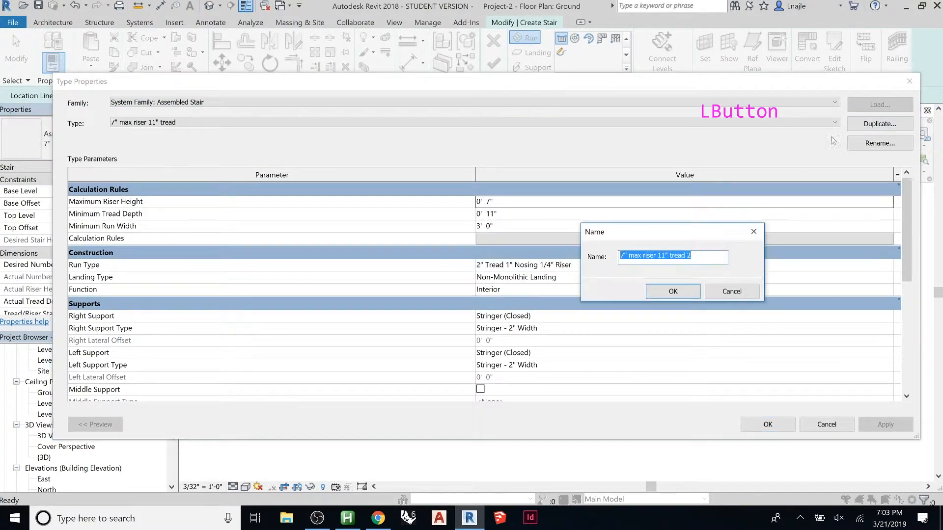
double_click(688, 255)
drag(688, 255, 614, 258)
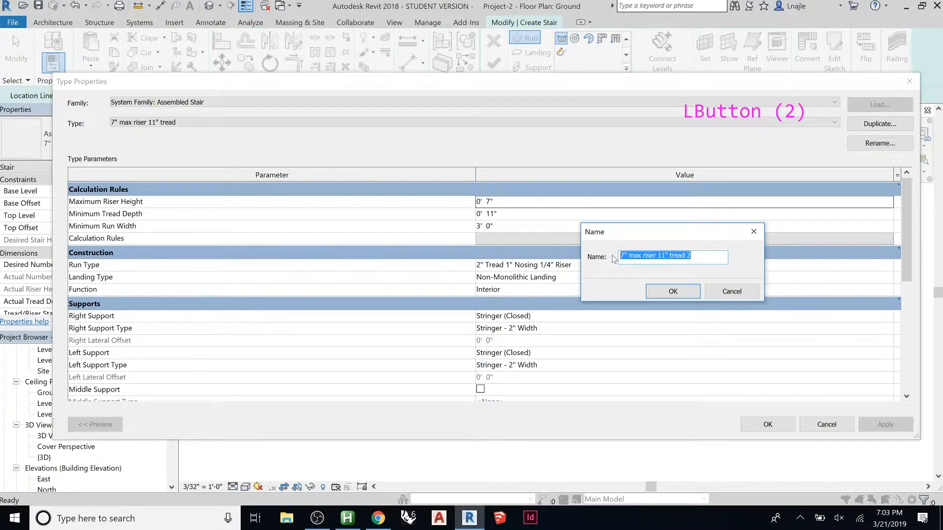
text(Custom Stair 01)
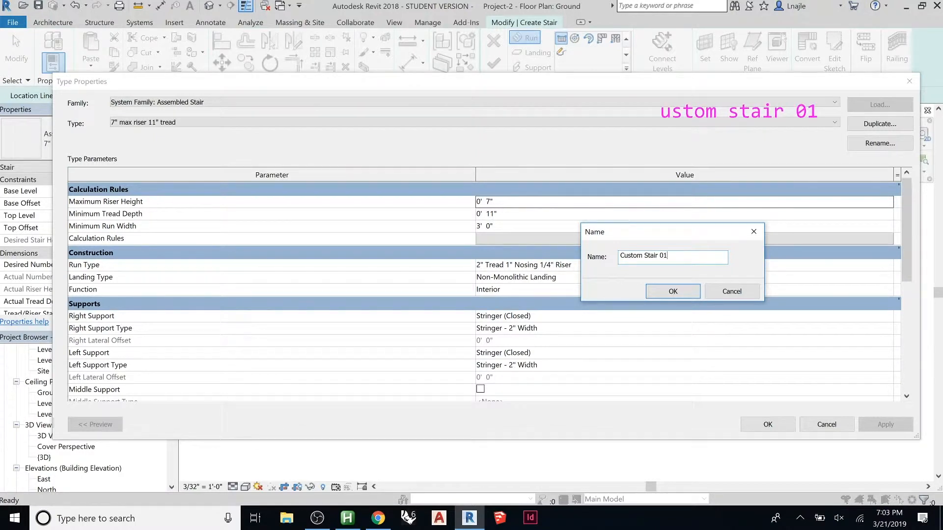
click(688, 296)
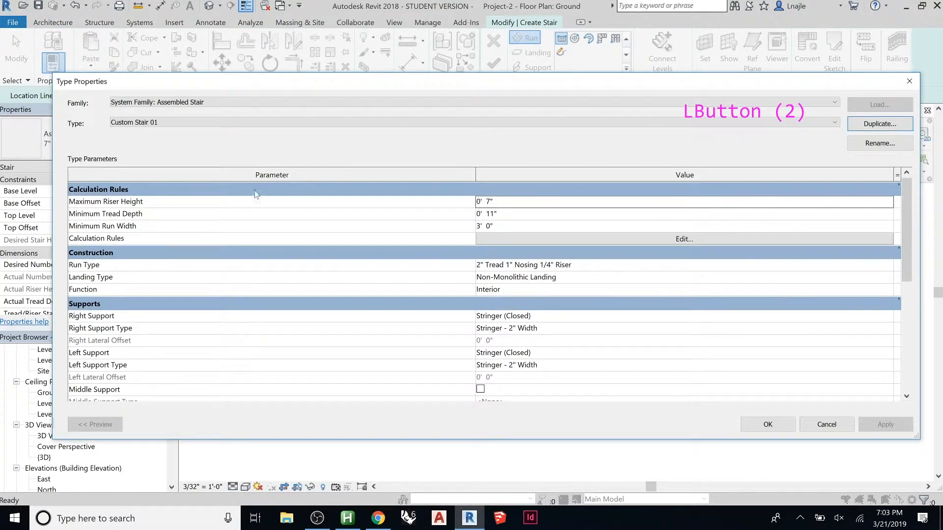
Examine the stair type's riser, tread and run limits, stair calculator, construction and support settings, then leave the type properties without saving
click(511, 204)
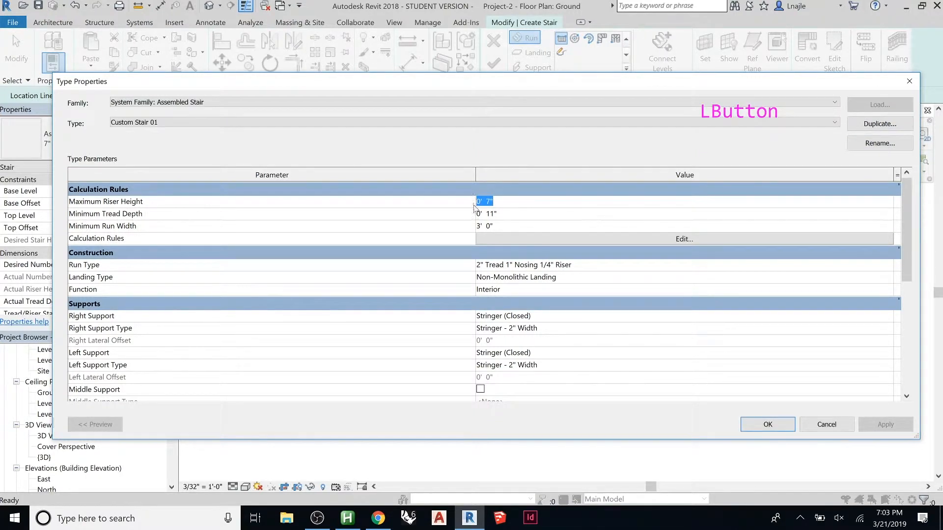
click(502, 214)
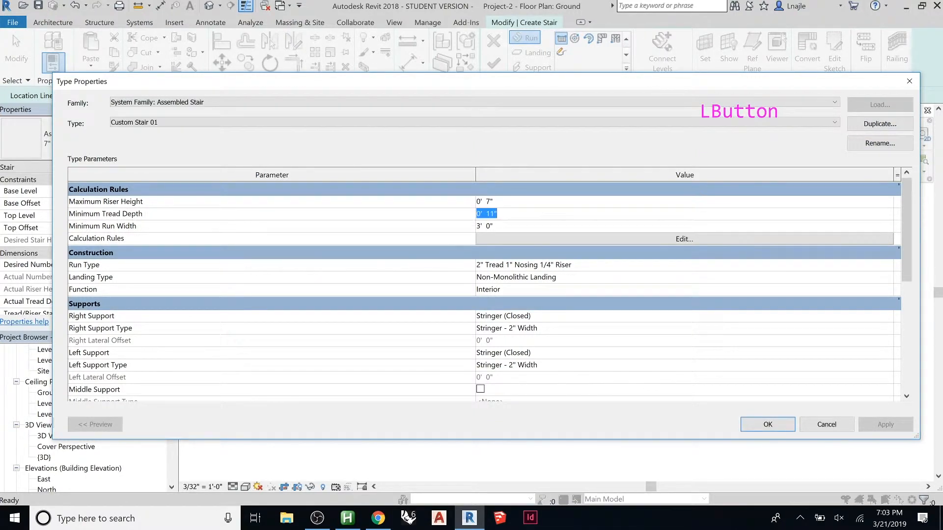
click(506, 226)
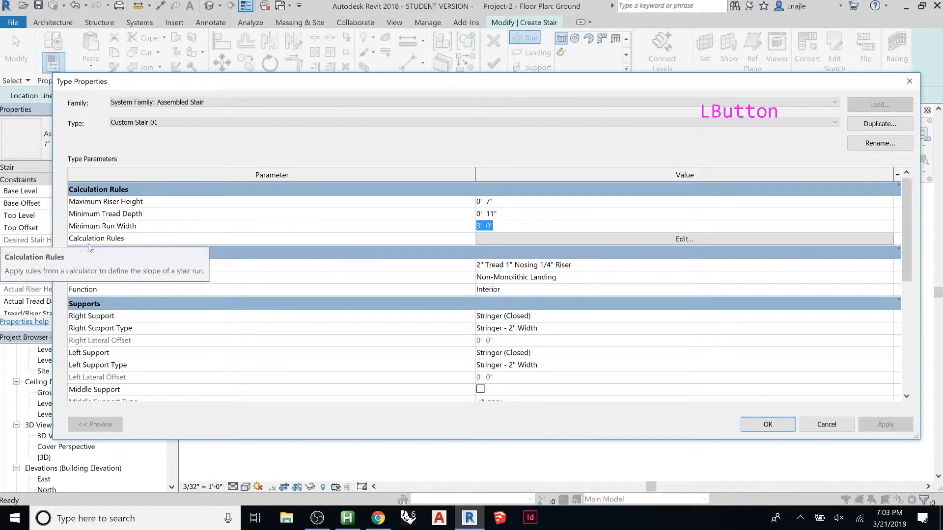
click(499, 241)
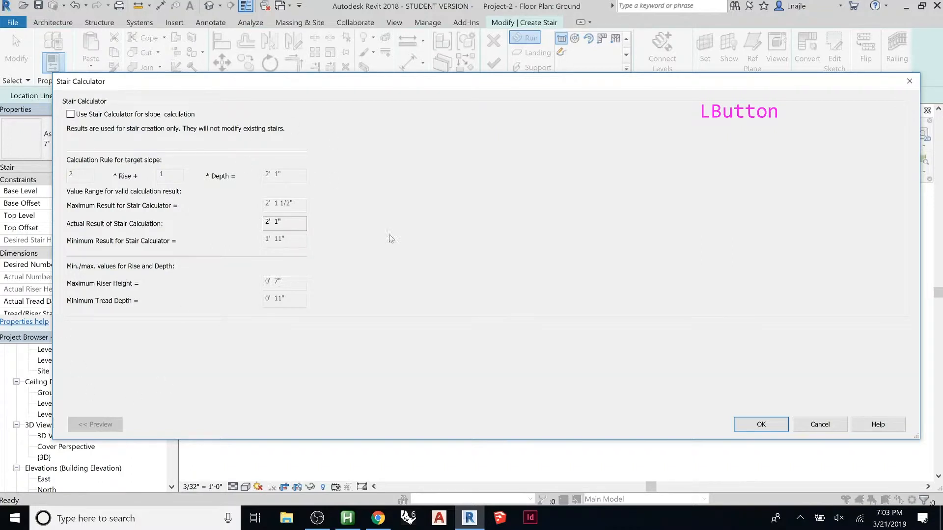
click(761, 425)
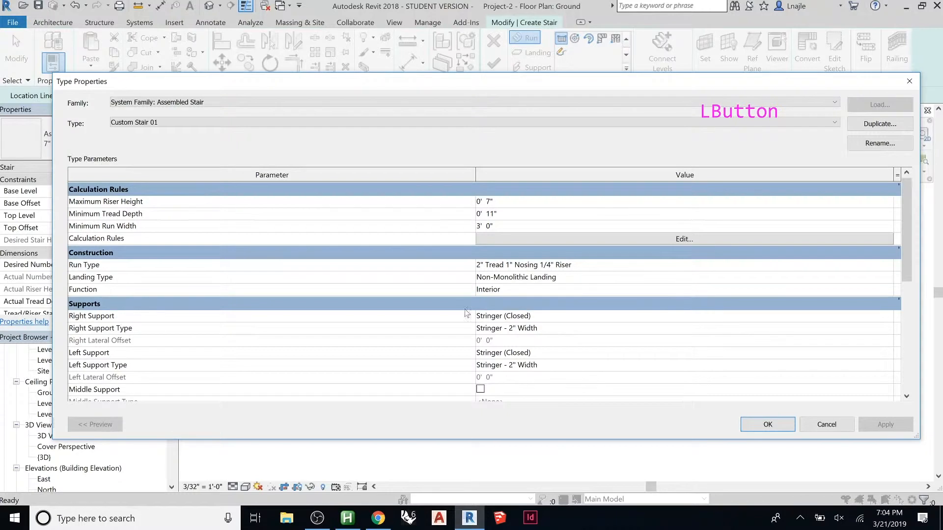
drag(905, 221, 903, 243)
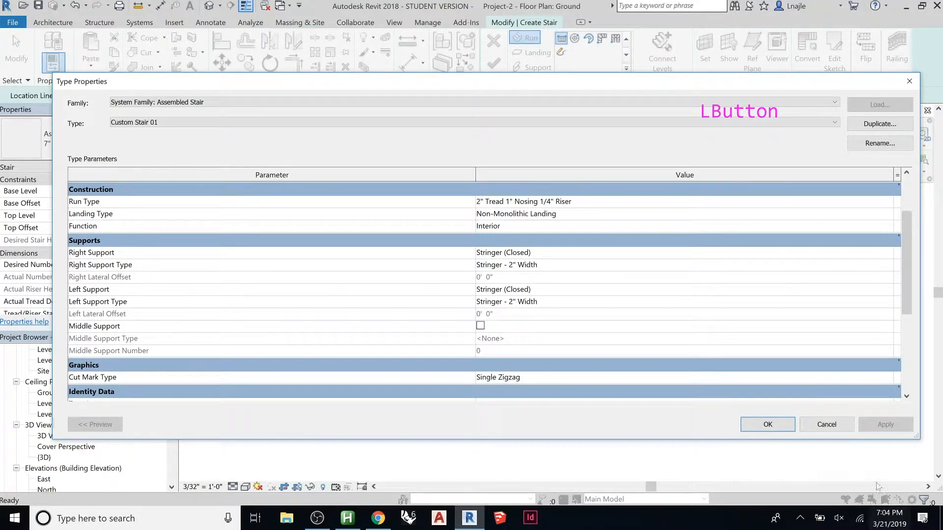
click(819, 425)
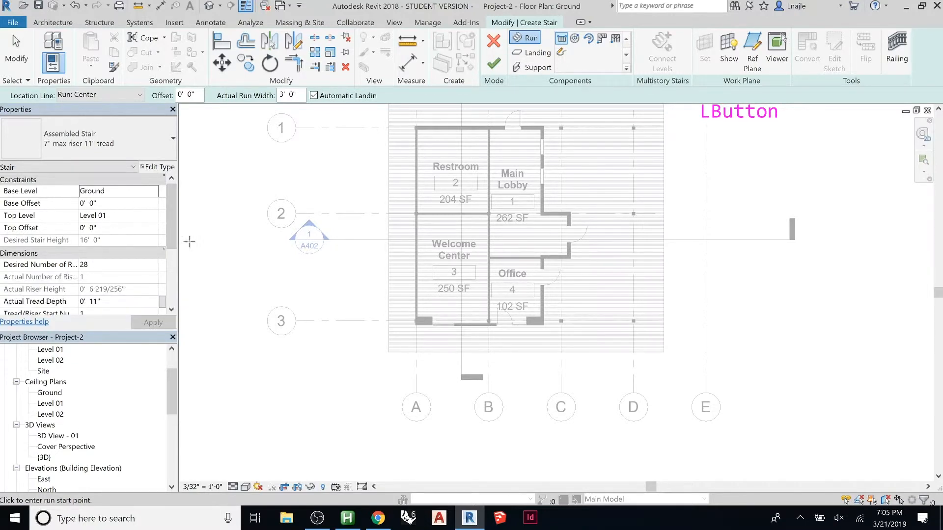
Widen the properties palette and review the stair's dimension, identity and phasing properties
key(Escape)
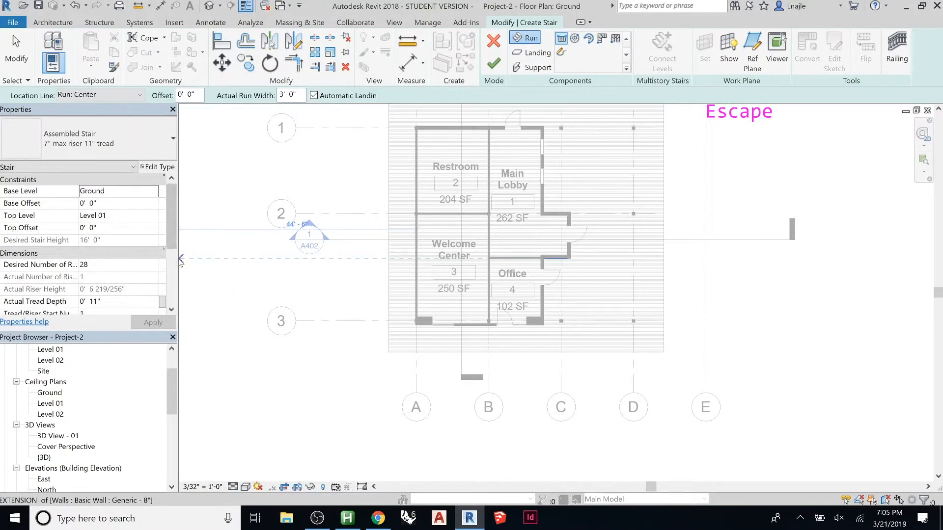
drag(178, 258, 205, 259)
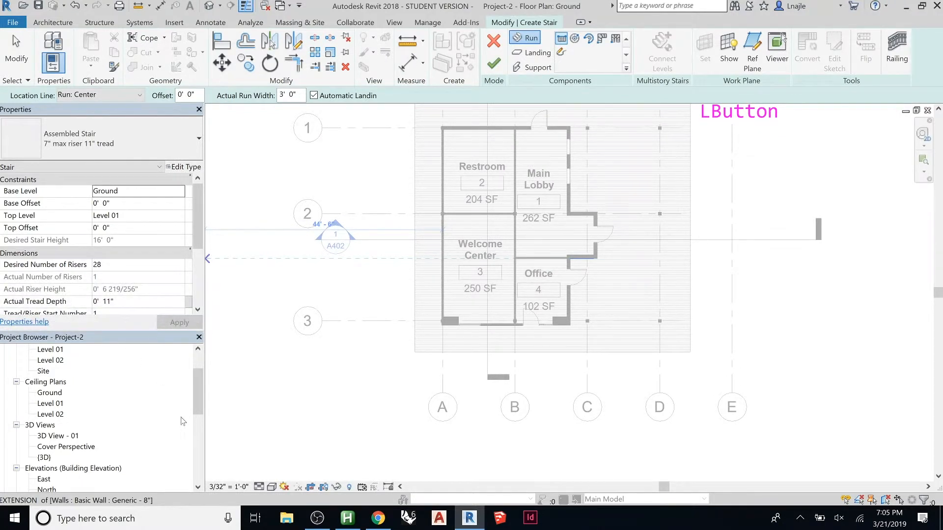
drag(195, 212, 194, 257)
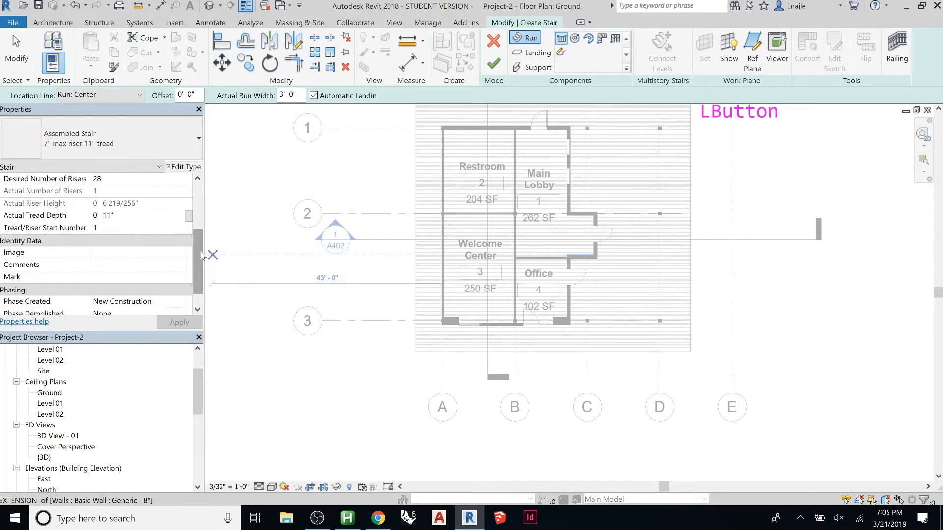
scroll(201, 255, down, 1)
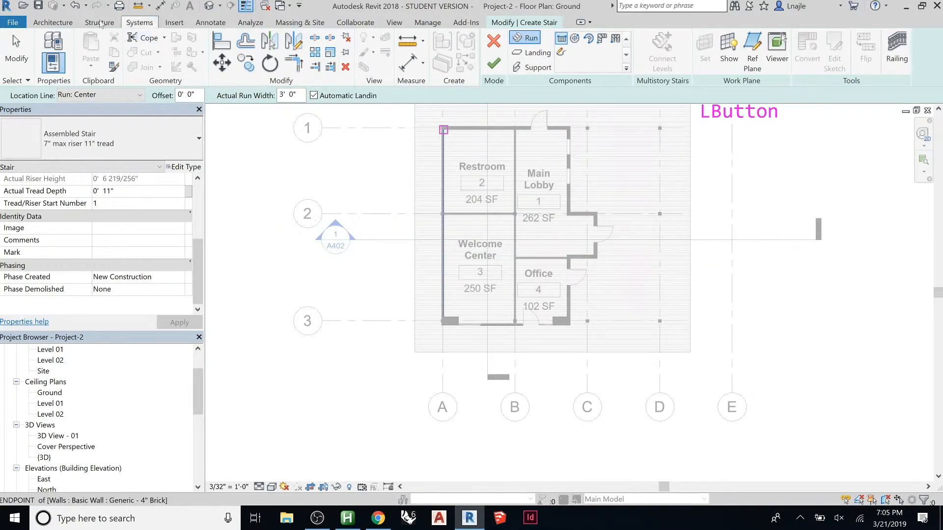
Discard the unfinished stair and leave stair creation mode
click(53, 22)
key(Escape)
key(Escape)
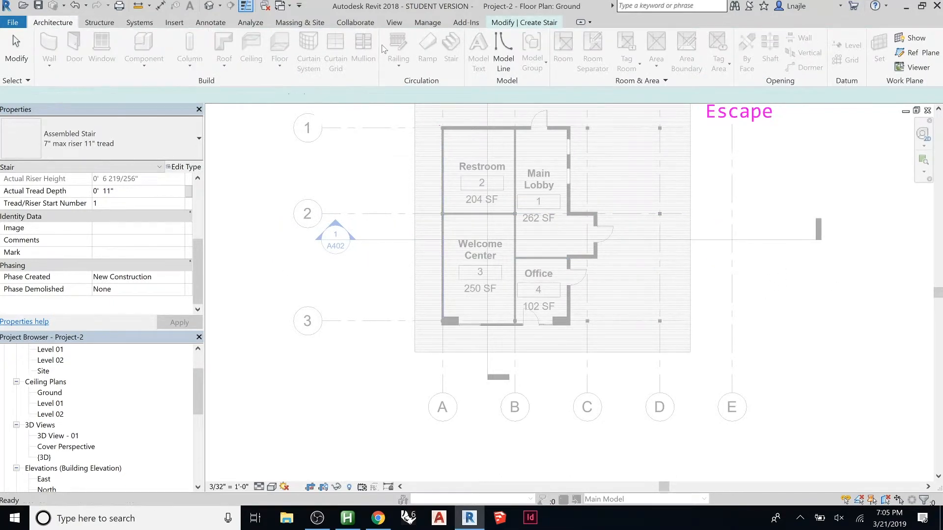
key(Escape)
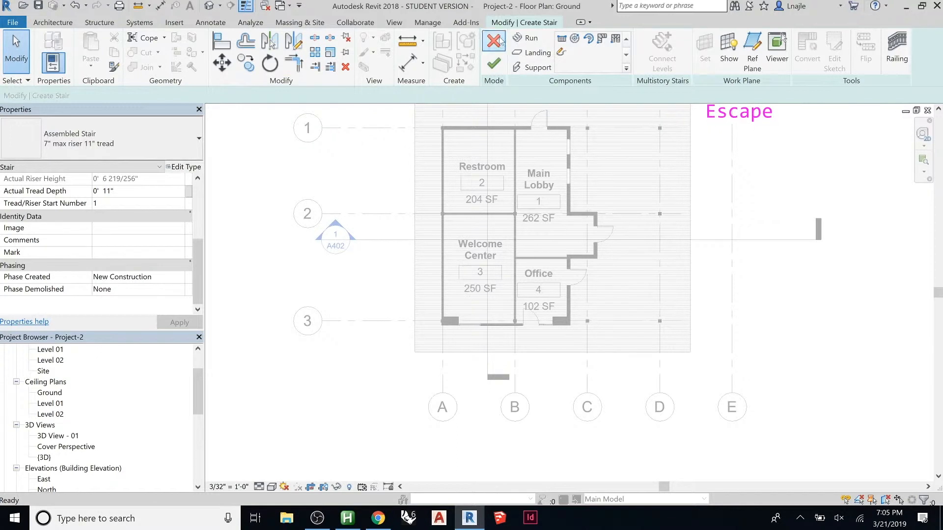
click(493, 41)
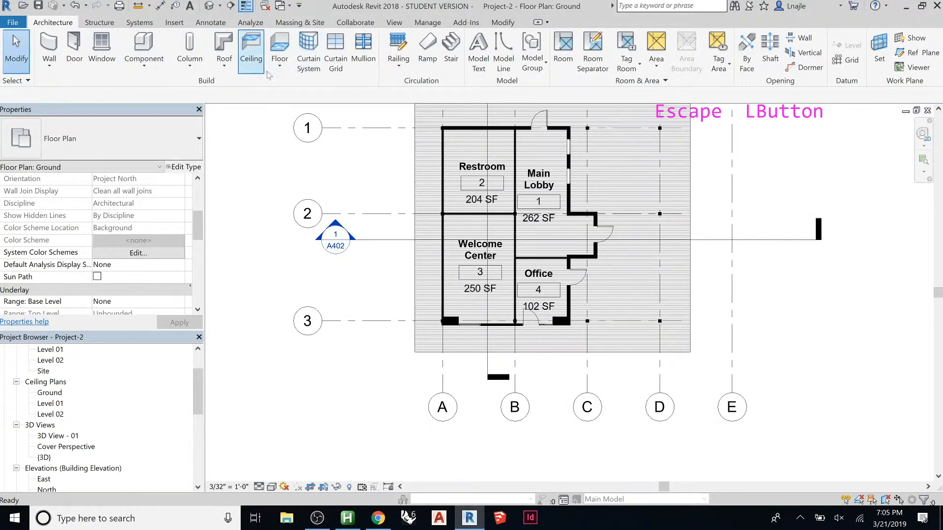
Create a stair with one straight vertical run of all 28 risers, 3' 0" wide, in the open area east of grid E
click(452, 64)
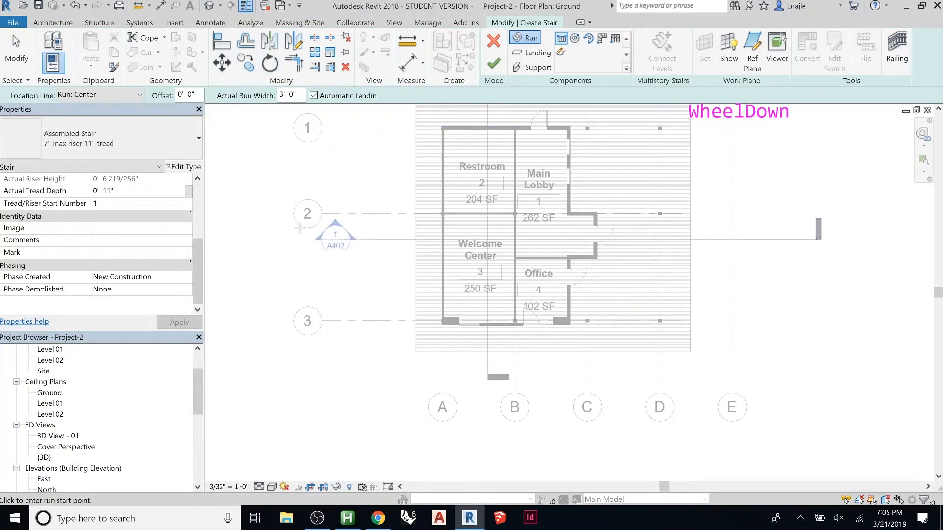
scroll(299, 228, down, 2)
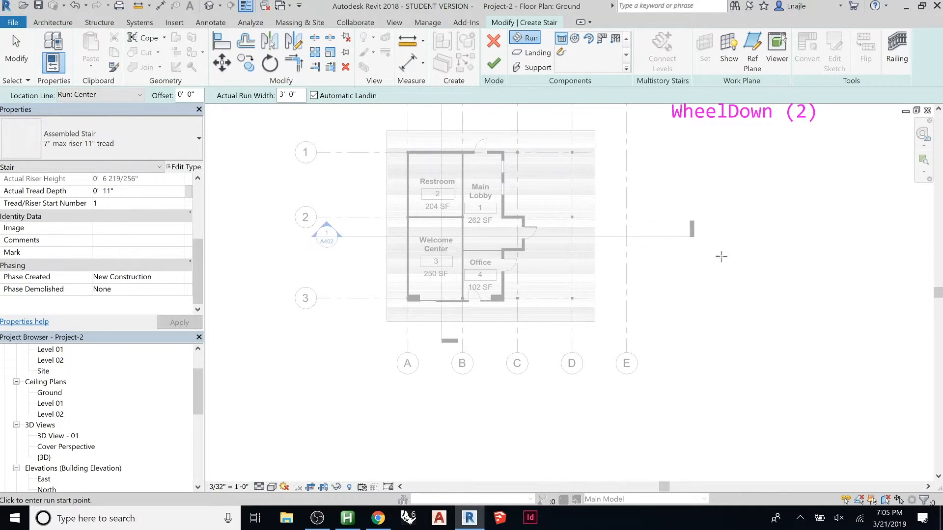
scroll(326, 228, down, 1)
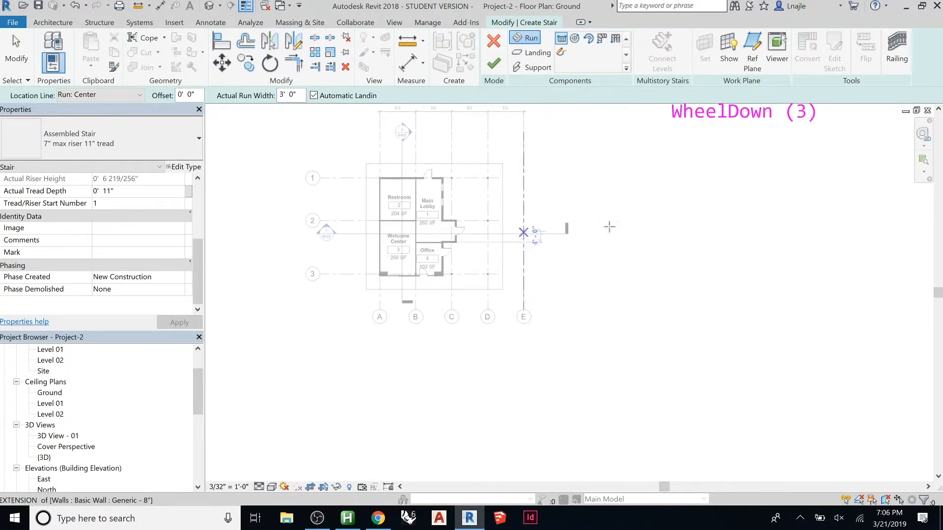
scroll(608, 226, up, 6)
click(603, 341)
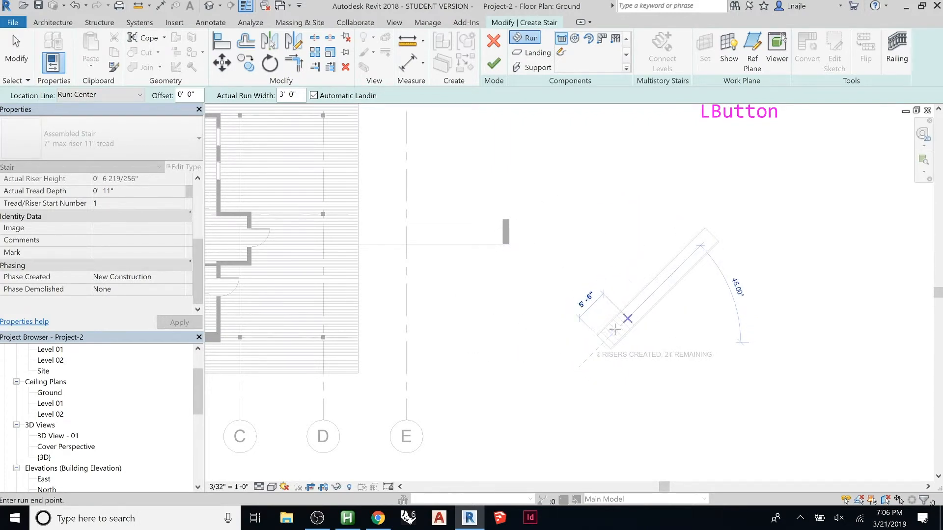
scroll(648, 294, up, 6)
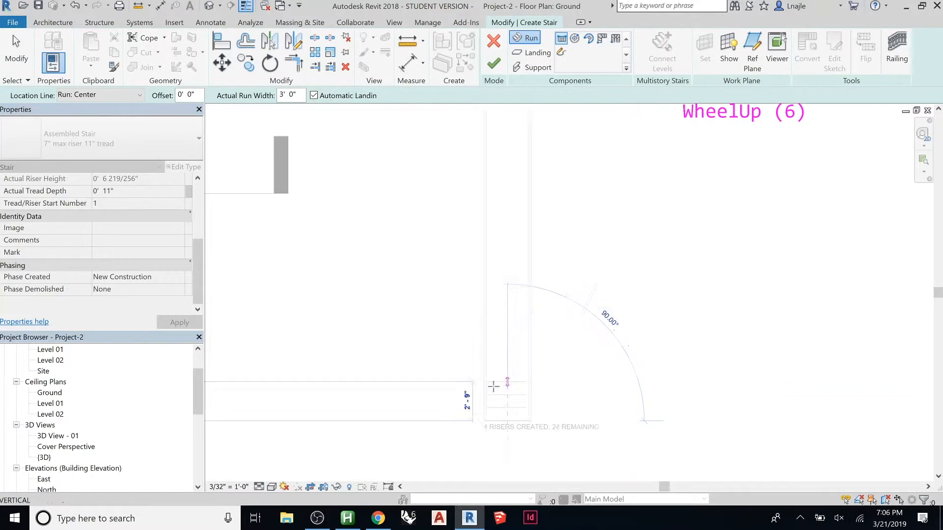
scroll(496, 390, down, 5)
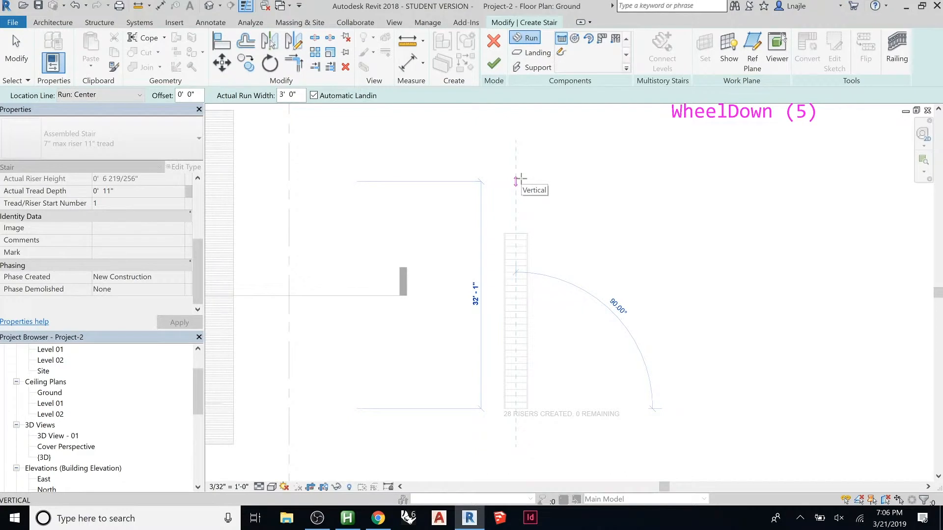
click(516, 180)
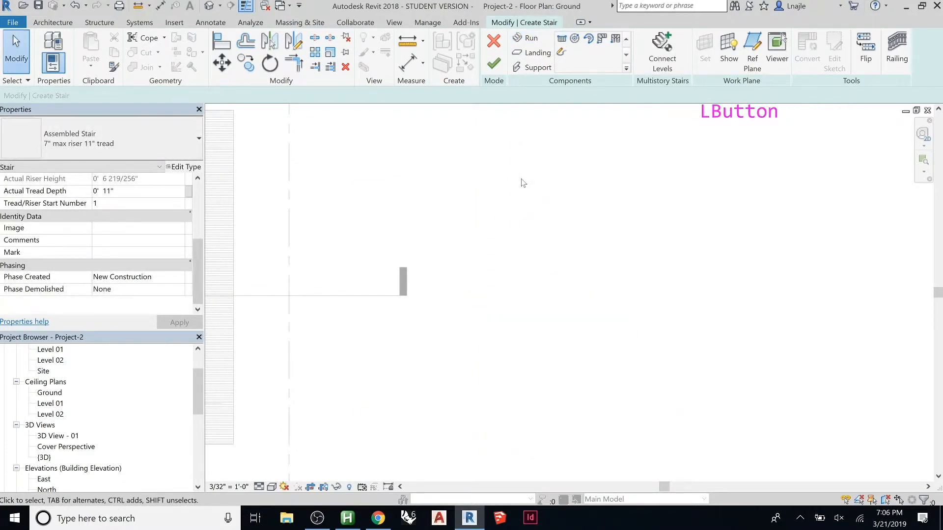
scroll(568, 193, down, 6)
scroll(560, 184, down, 2)
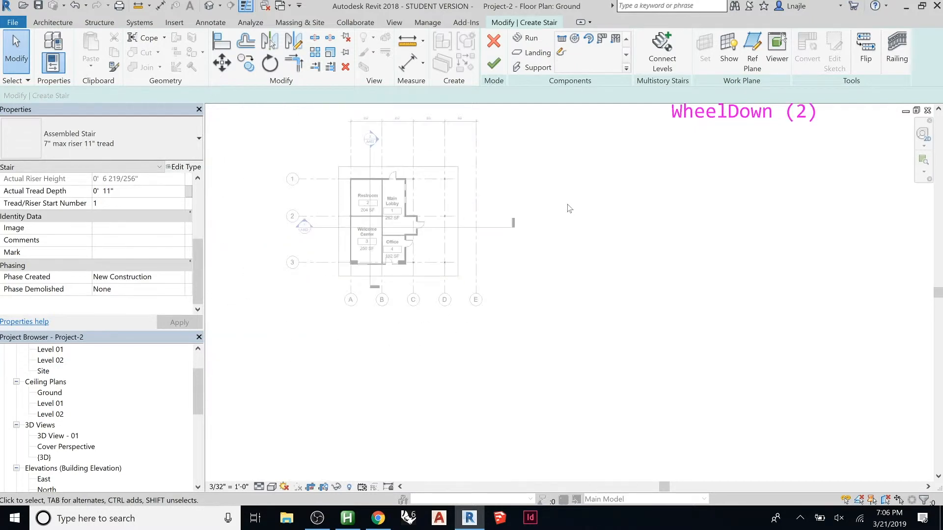
click(493, 65)
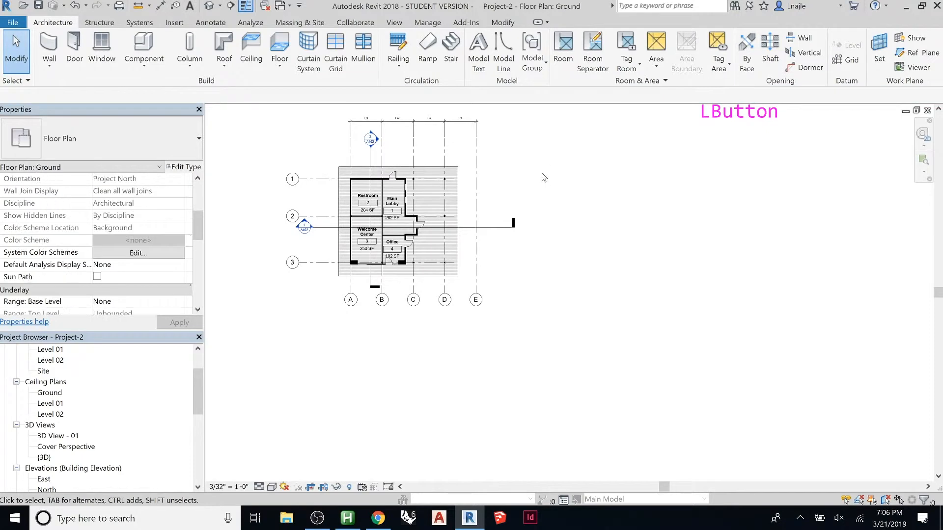
Open the default 3D view and turn off its section box to show the whole model
key(ctrl+Tab)
key(ctrl+Tab)
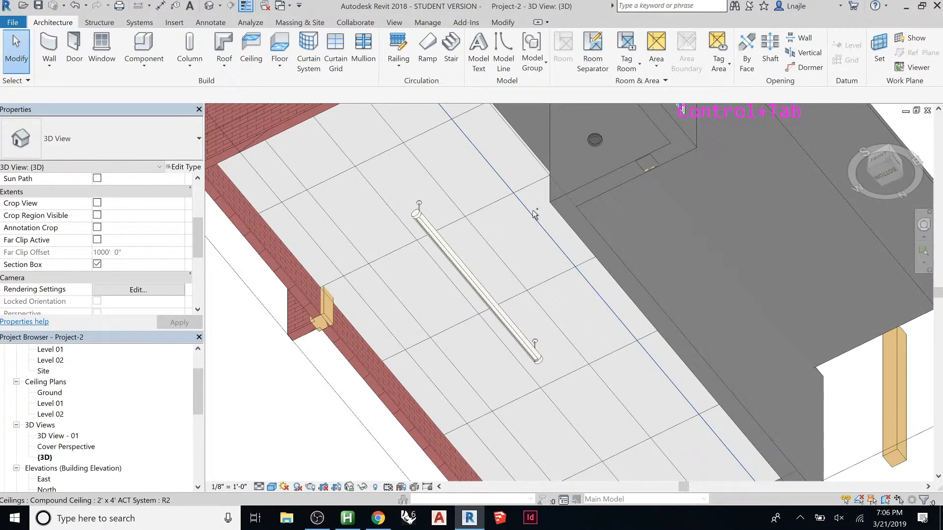
key(ctrl+Tab)
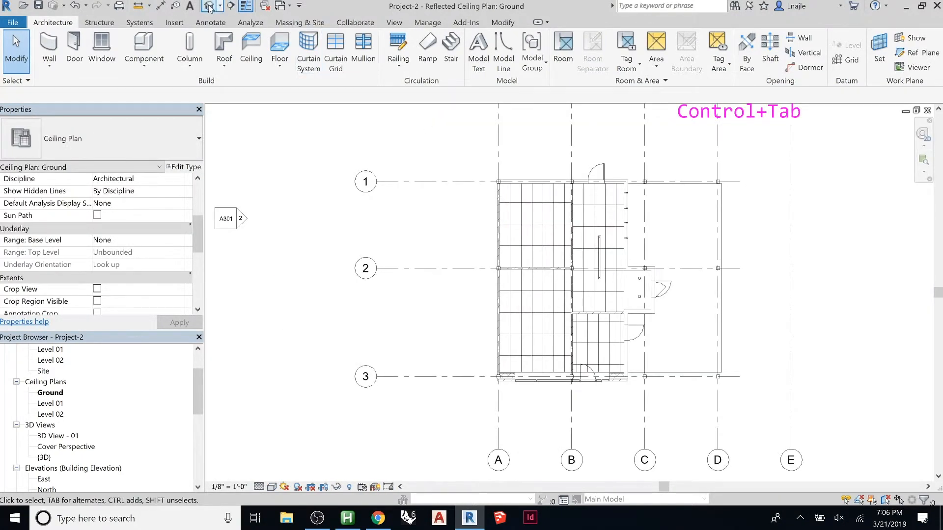
click(209, 5)
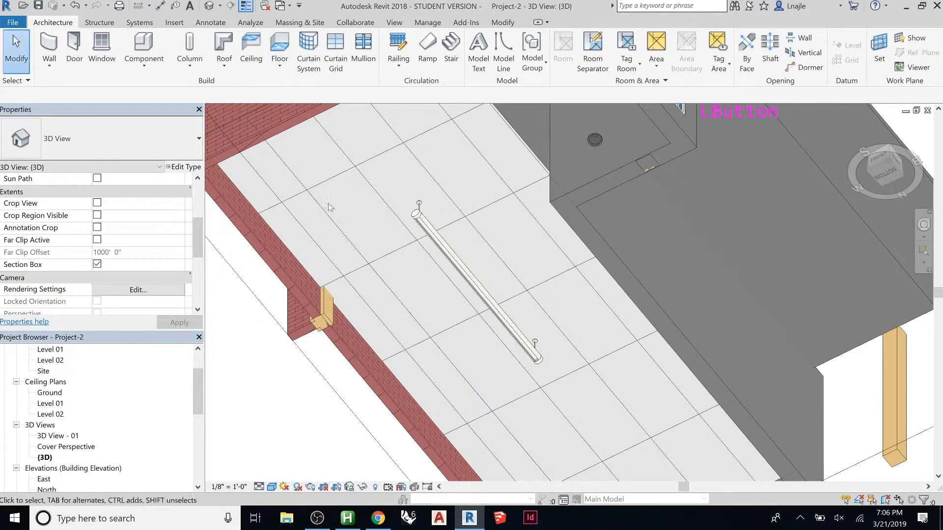
click(97, 264)
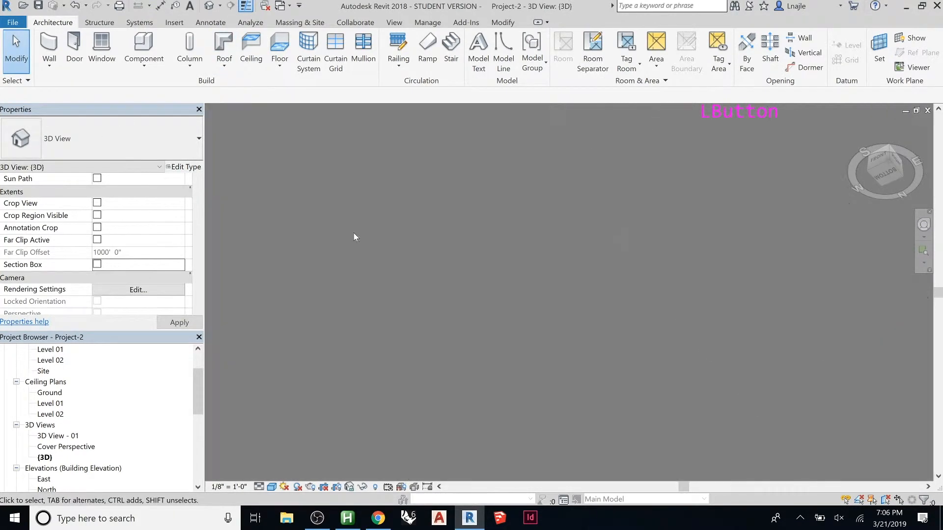
scroll(496, 266, down, 13)
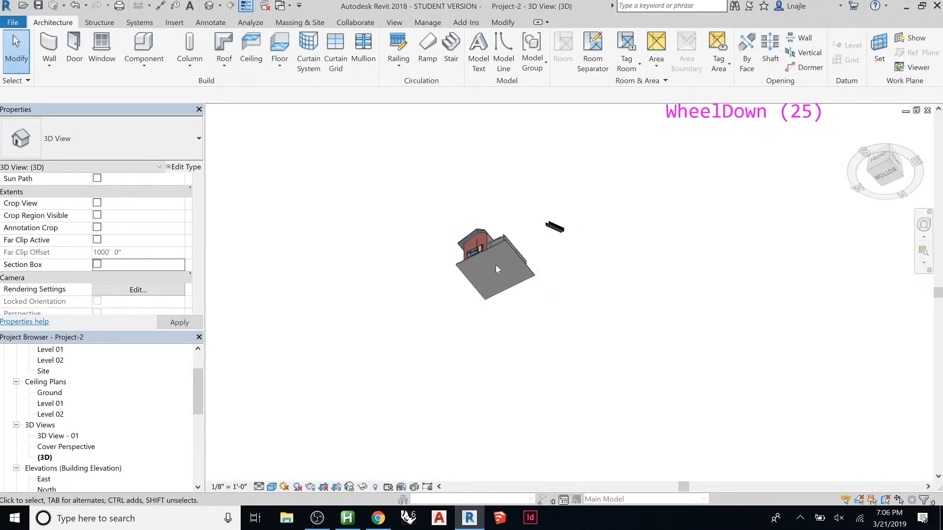
Examine the new straight stair beside the building from above and from the front in 3D
shift+middle_drag(494, 257, 535, 276)
click(535, 274)
scroll(536, 275, up, 15)
scroll(540, 270, up, 5)
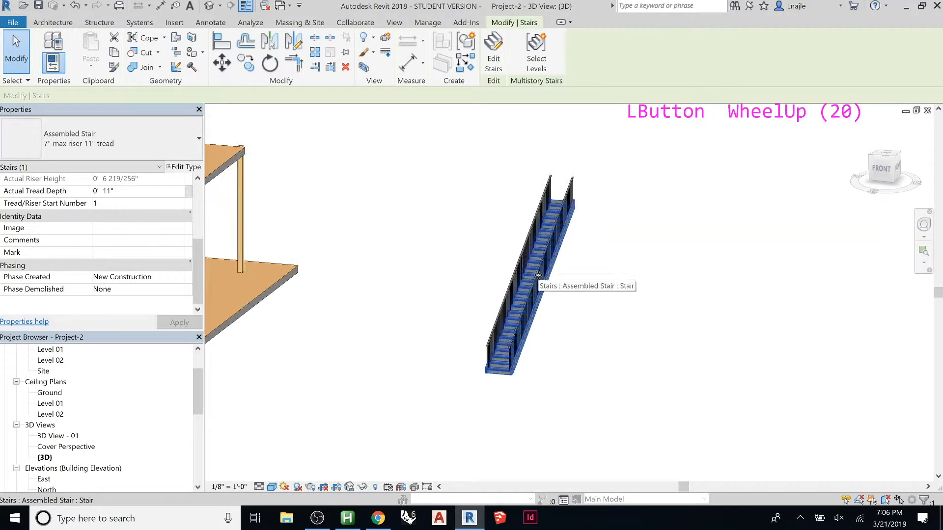
click(581, 289)
scroll(538, 320, up, 4)
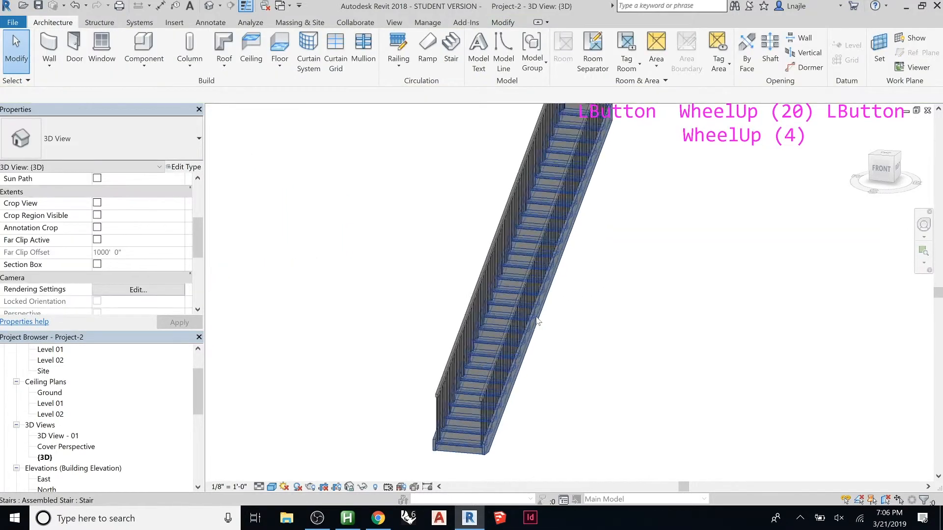
click(622, 322)
shift+middle_drag(564, 288, 472, 225)
Check the stair and its rectangular handrail as separate elements by selecting each one individually
click(448, 194)
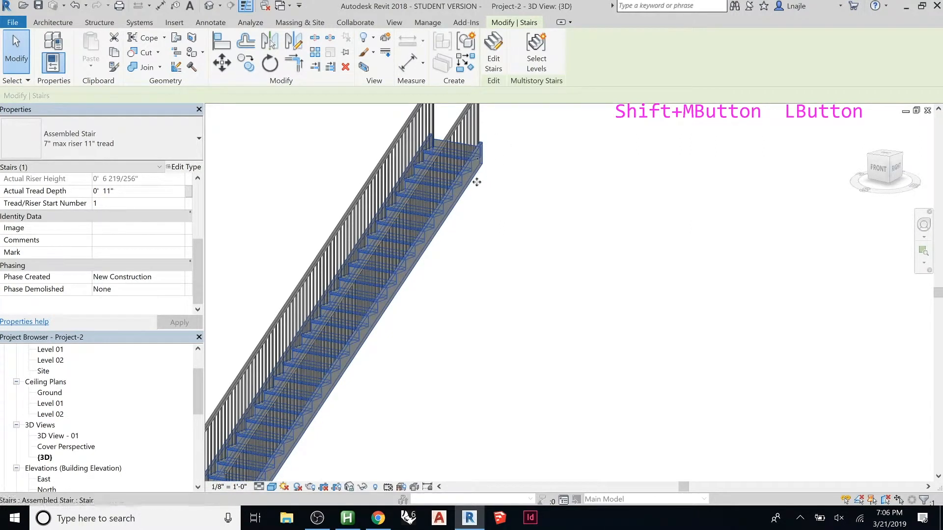
key(Escape)
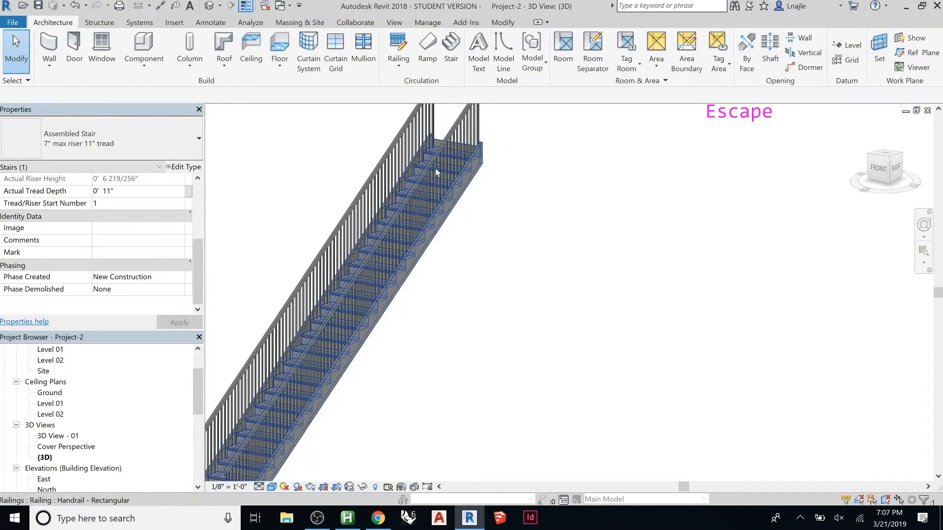
click(475, 129)
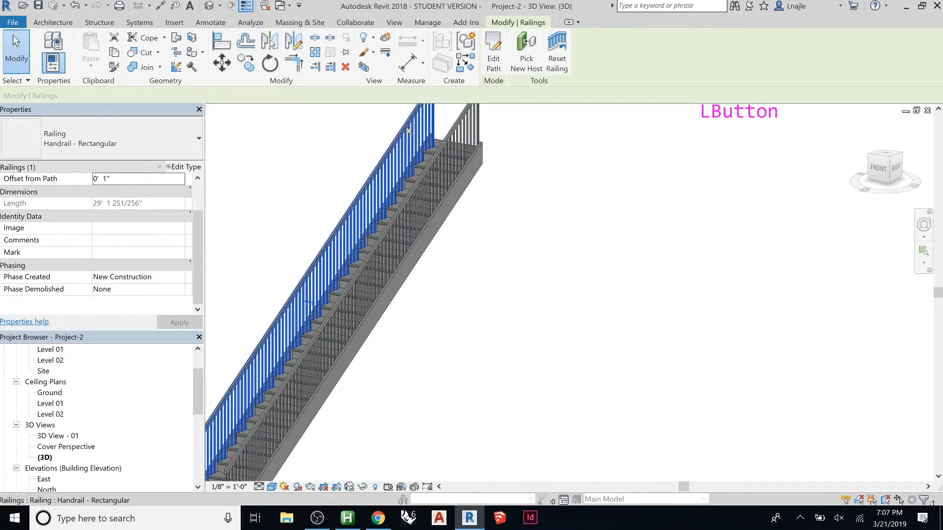
scroll(615, 192, down, 2)
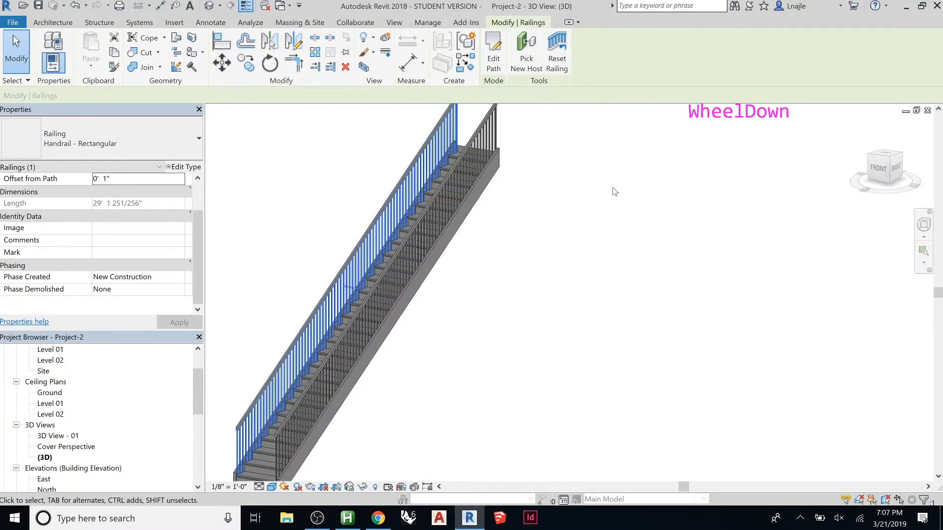
scroll(291, 433, up, 3)
scroll(290, 433, up, 1)
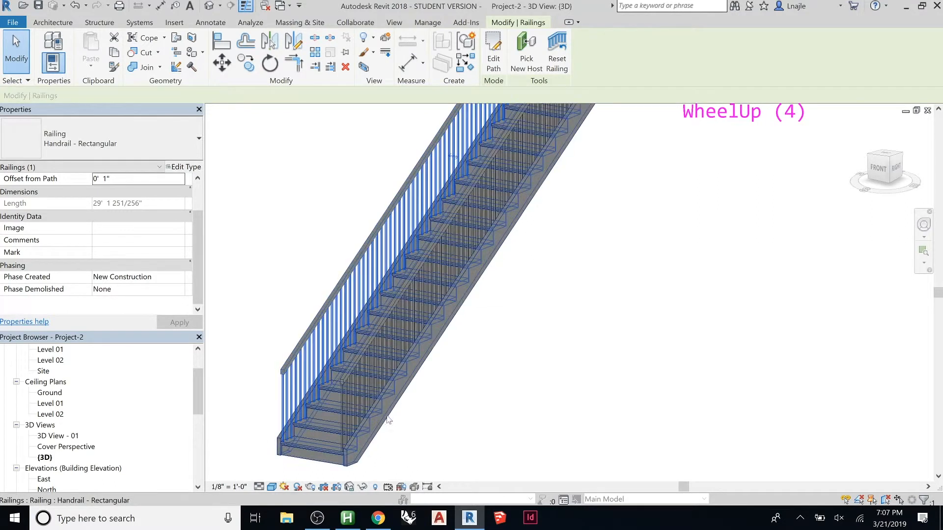
Change the stair's type to the cast-in-place Monolithic Stair
click(390, 402)
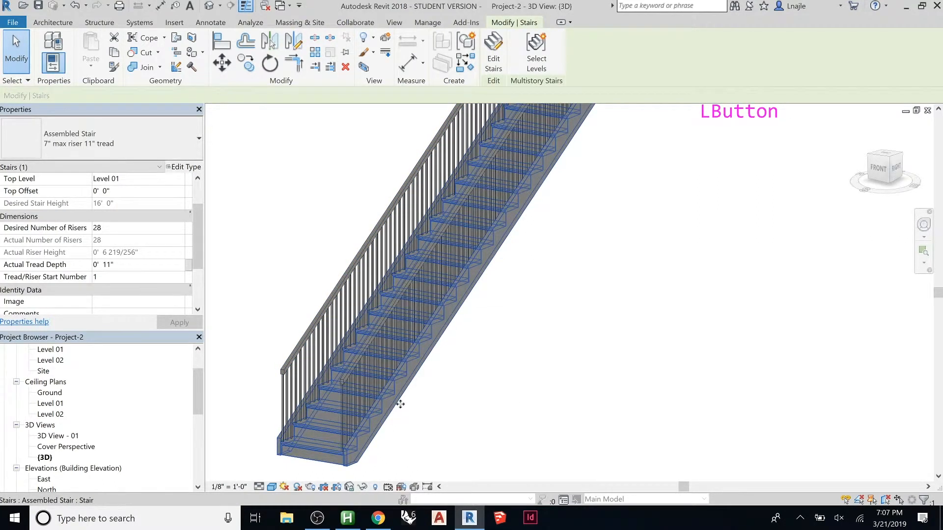
click(108, 142)
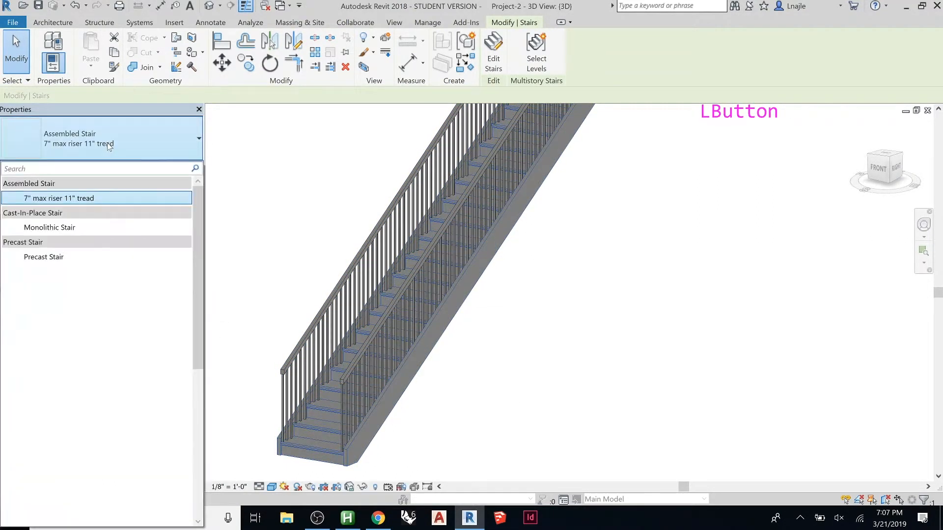
click(63, 228)
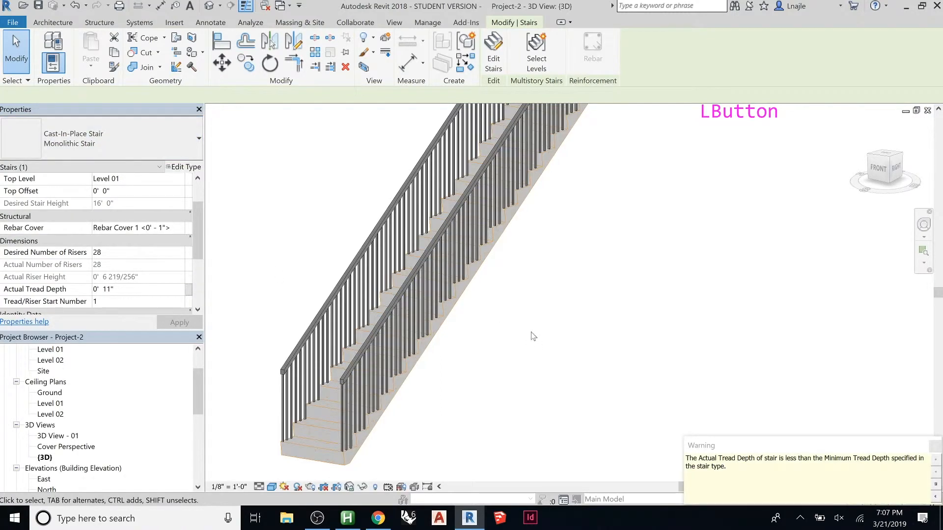
click(521, 313)
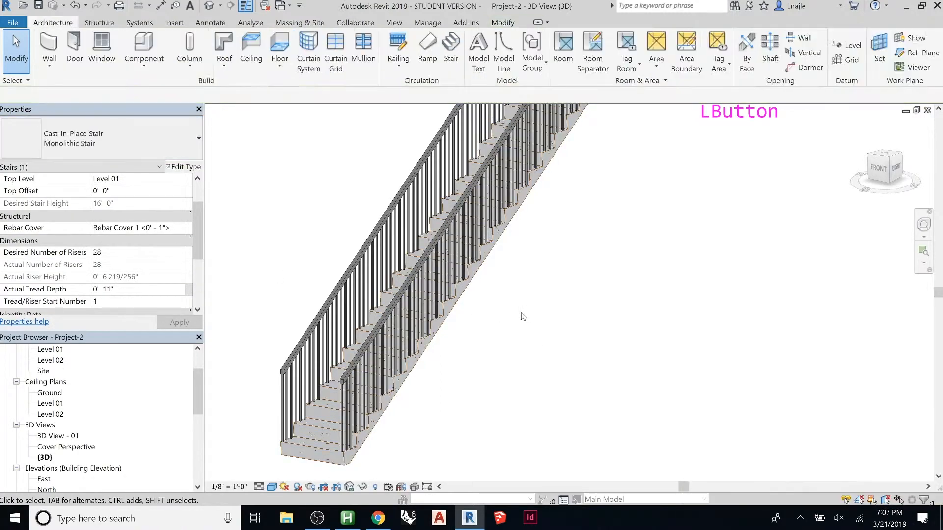
Change both railings of the stair to the Handrail - Pipe type
click(393, 312)
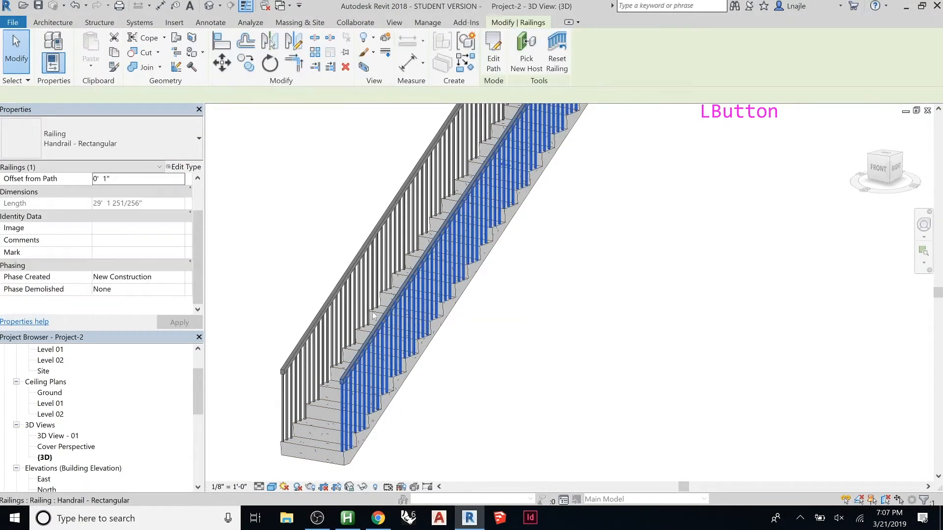
ctrl+click(338, 301)
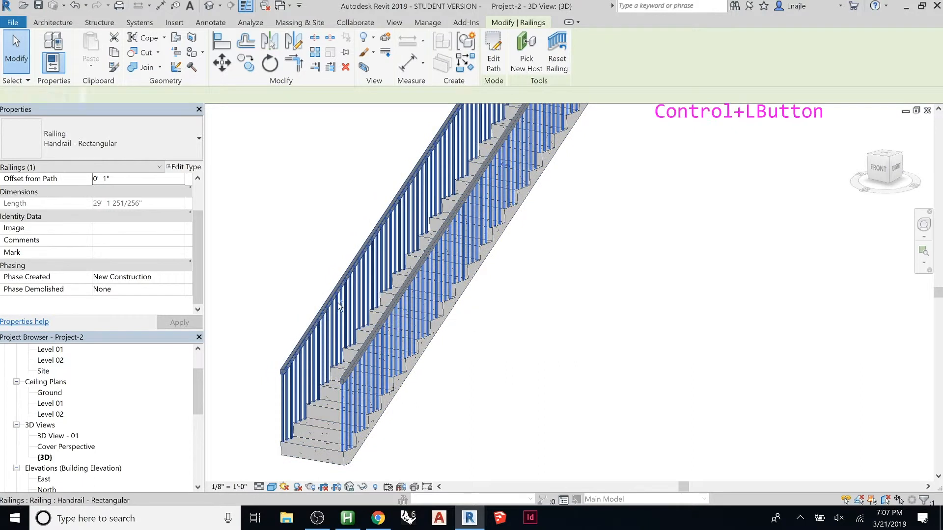
click(148, 146)
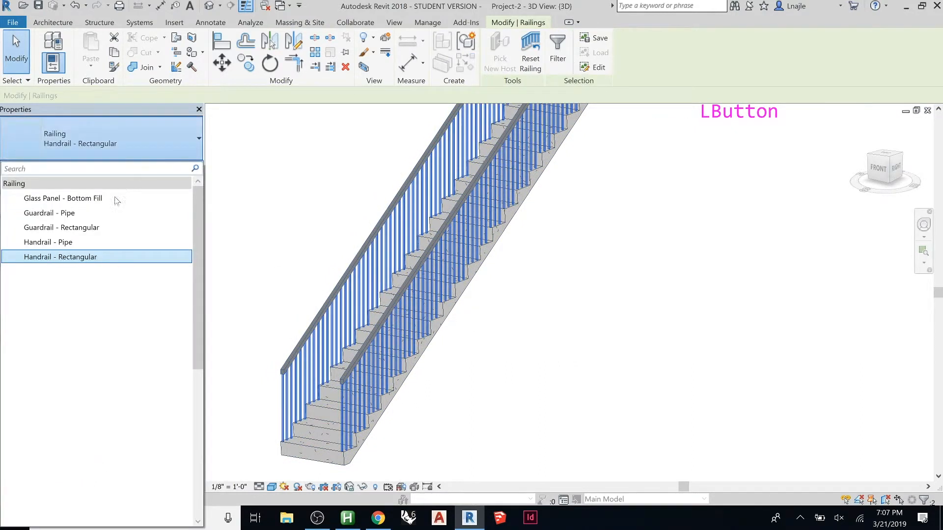
click(85, 242)
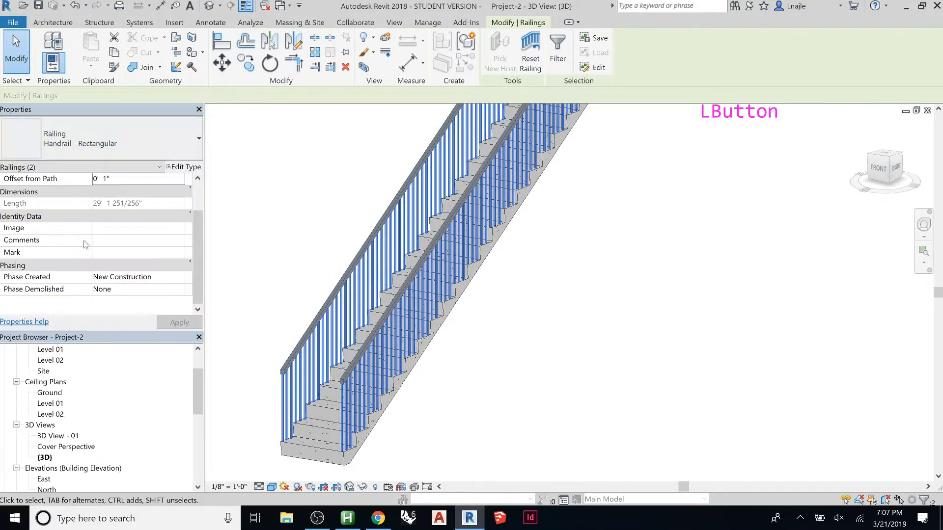
click(295, 237)
click(353, 282)
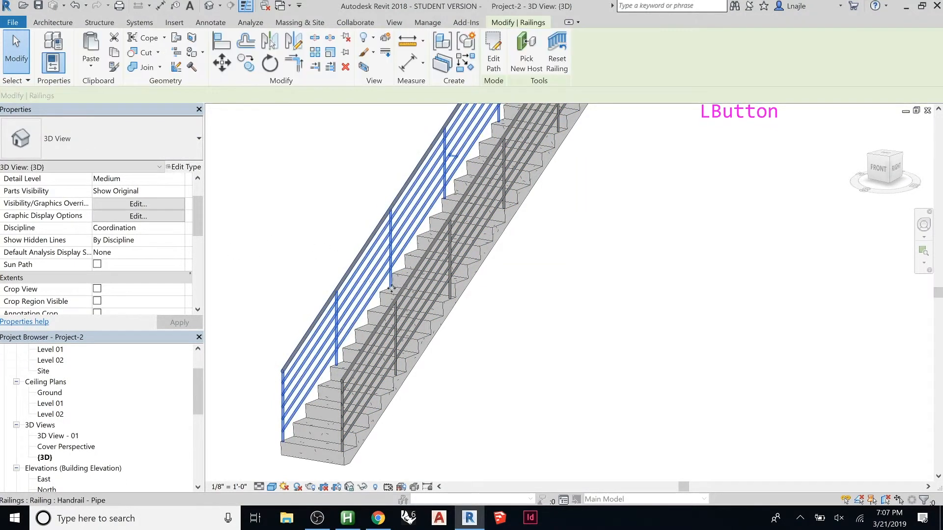
ctrl+click(404, 298)
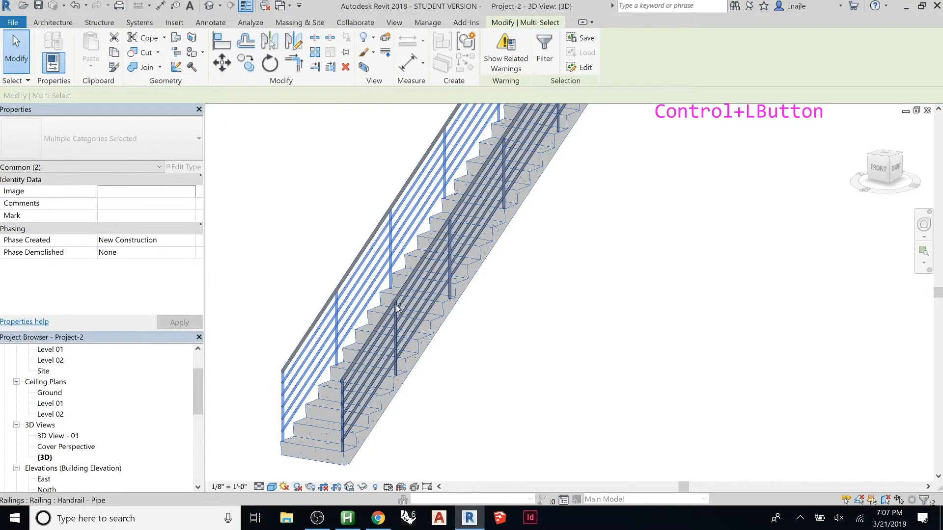
ctrl+click(398, 308)
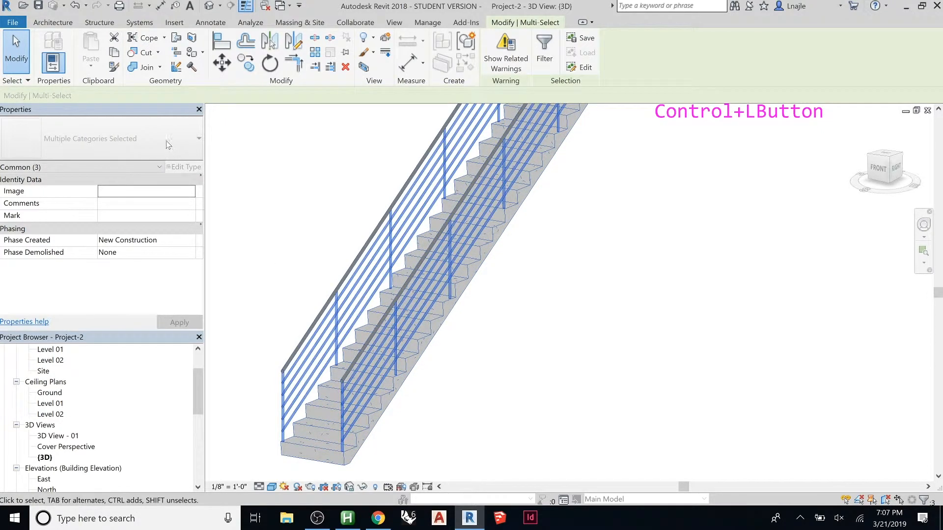
click(337, 265)
Change only the railing on the stair's far side to the Glass Panel - Bottom Fill type
click(349, 262)
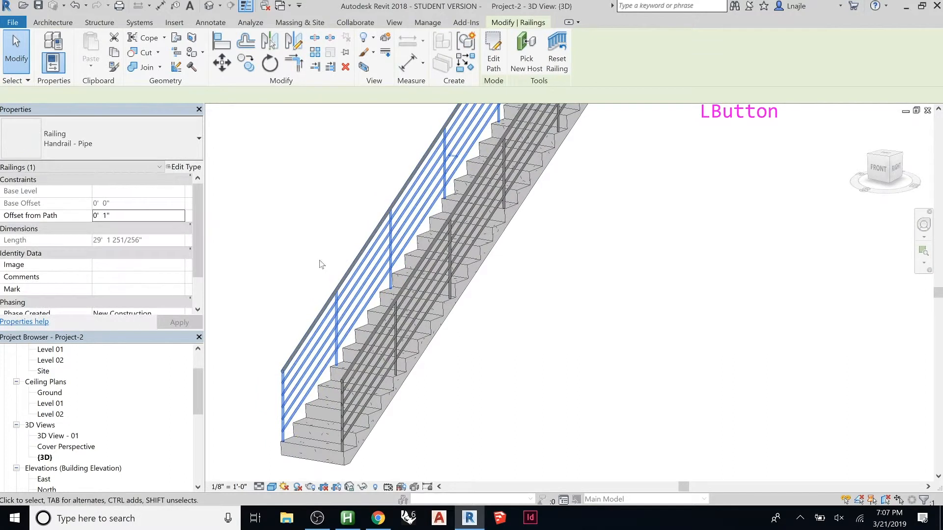
click(99, 142)
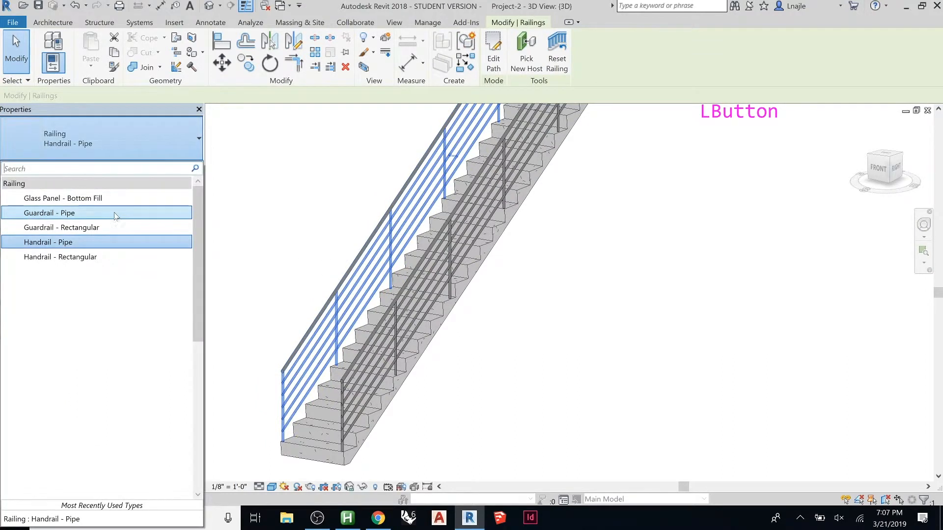
click(126, 202)
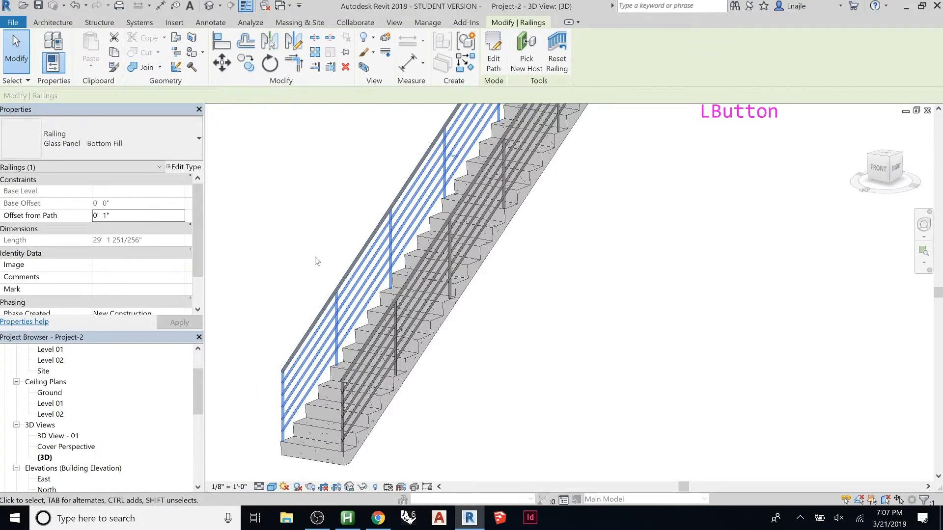
click(550, 290)
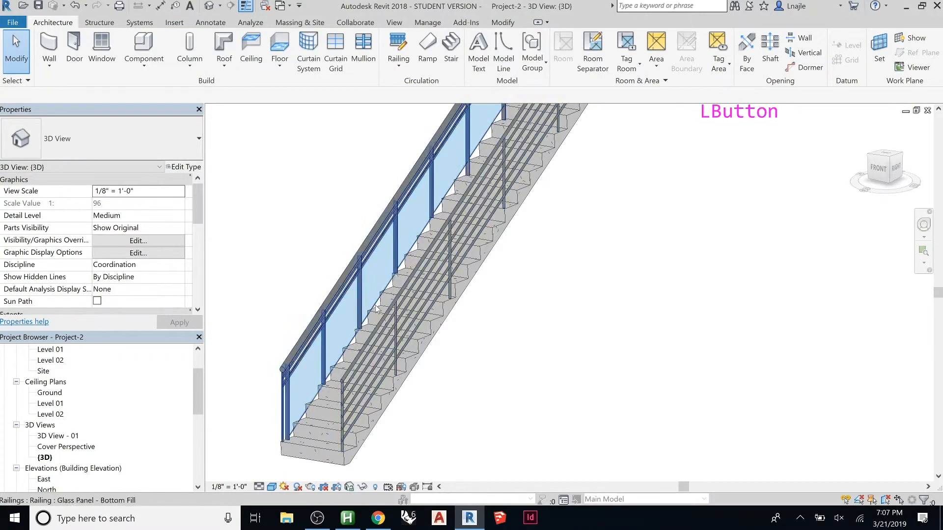
Change the stair's type to Precast Stair
scroll(376, 309, down, 4)
click(332, 389)
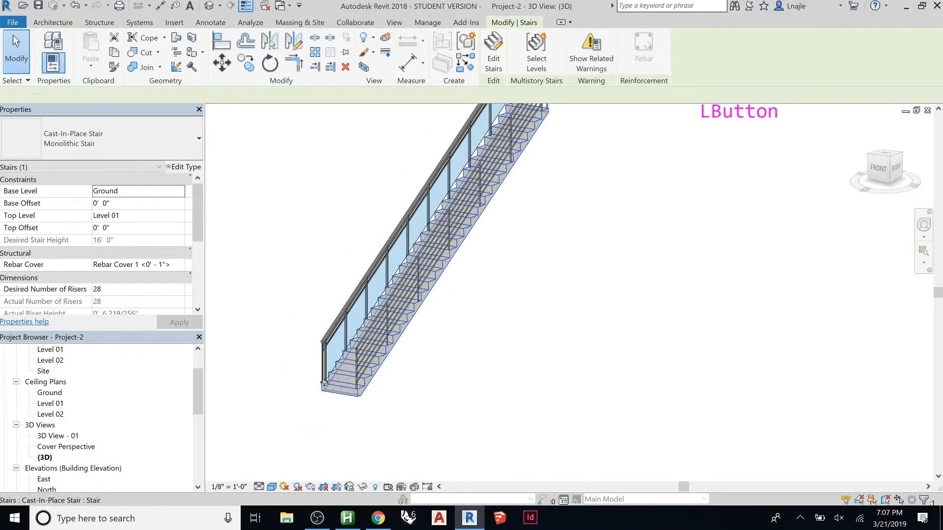
click(146, 140)
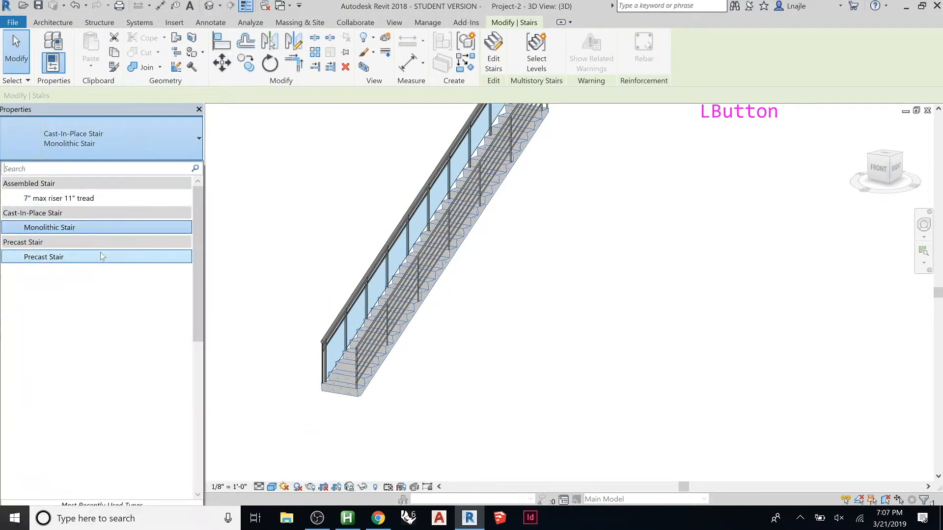
click(100, 256)
click(519, 246)
scroll(365, 361, down, 3)
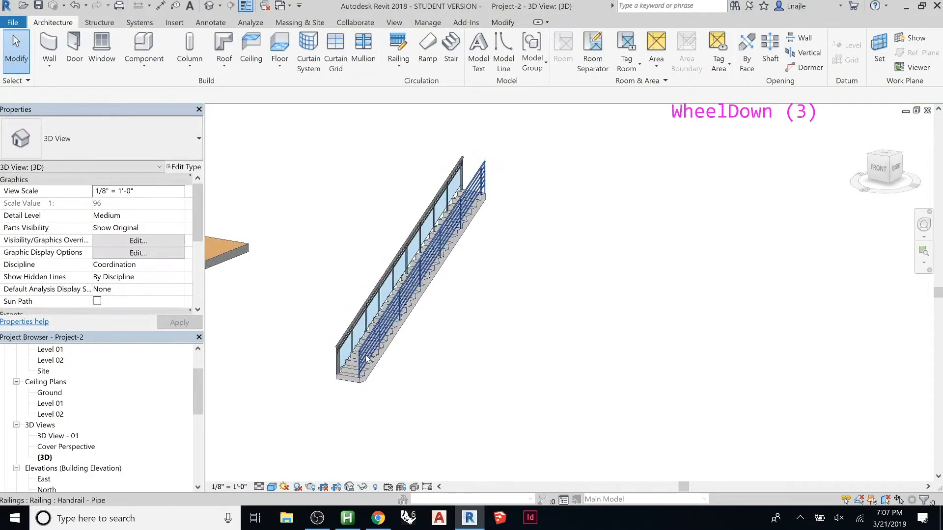
Delete the stair together with its two railings and dismiss the resulting warning
scroll(434, 215, up, 3)
shift+middle_drag(421, 240, 602, 233)
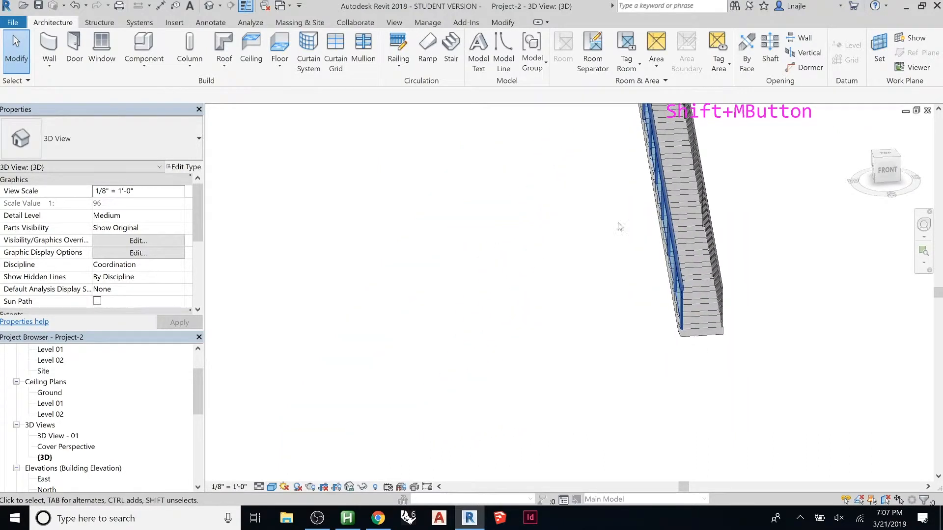
middle_drag(616, 300, 434, 443)
click(506, 301)
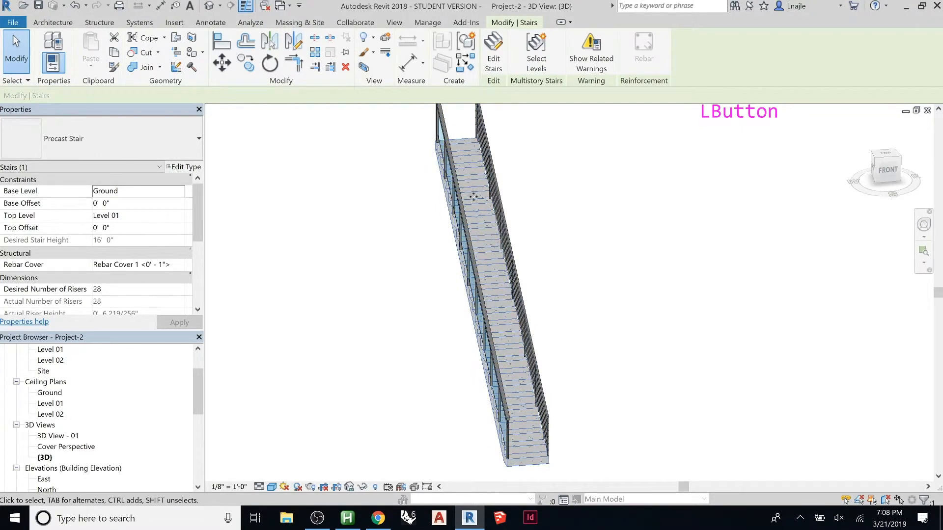
drag(539, 183, 428, 270)
key(Delete)
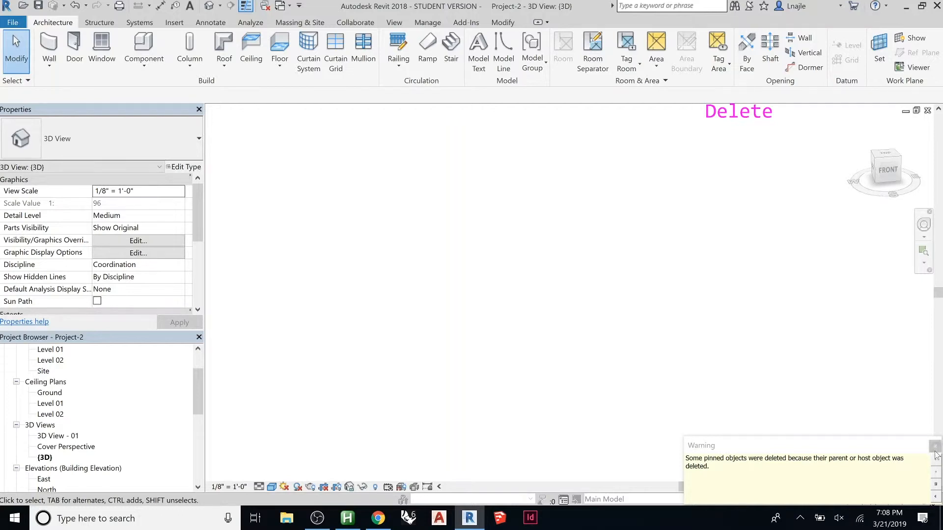
click(886, 467)
Switch from the 3D view to the Ground floor plan at the Welcome Center room
key(ctrl+Tab)
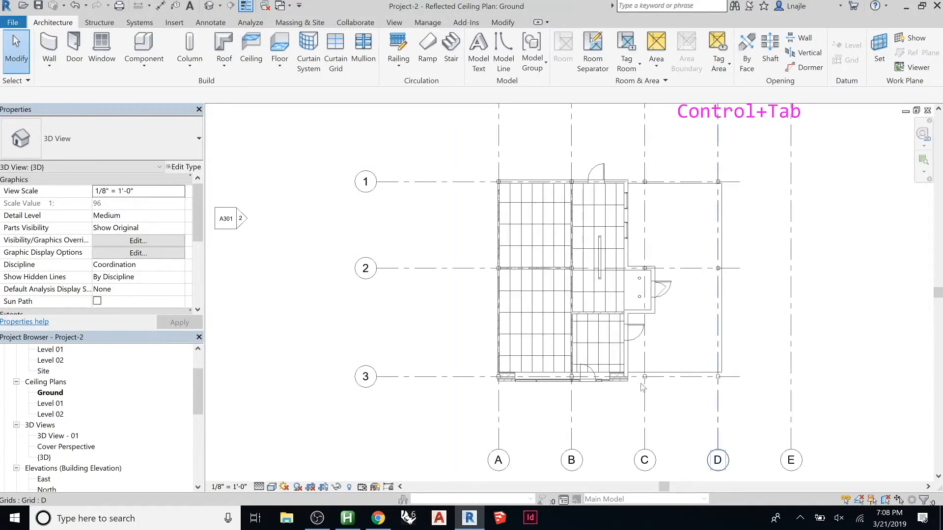
key(ctrl+Tab)
key(ctrl+Tab)
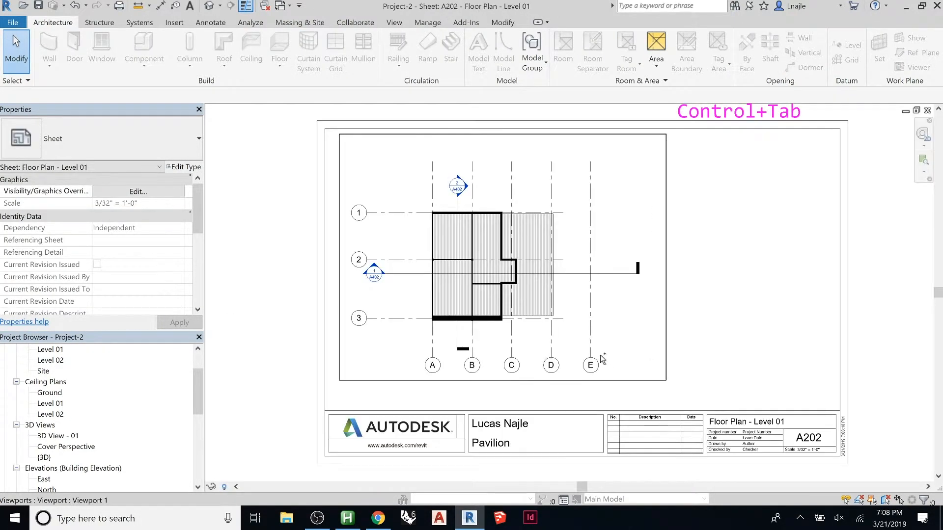
key(ctrl+Tab)
key(ctrl+Tab)
key(ctrl+Tab)
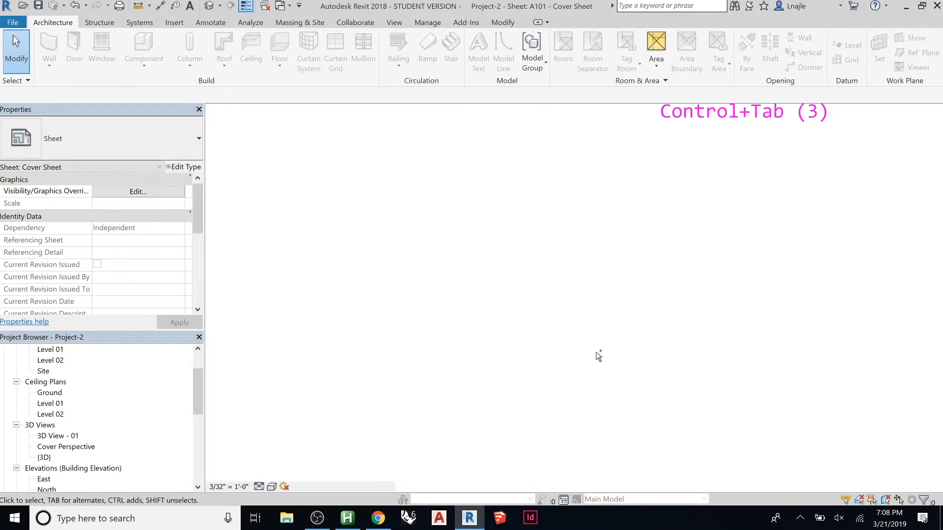
scroll(301, 259, up, 5)
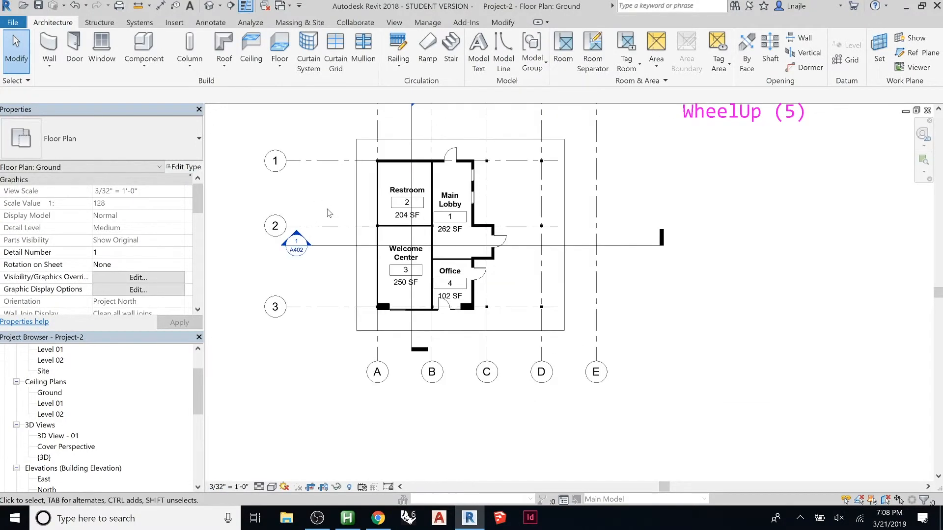
scroll(397, 258, up, 4)
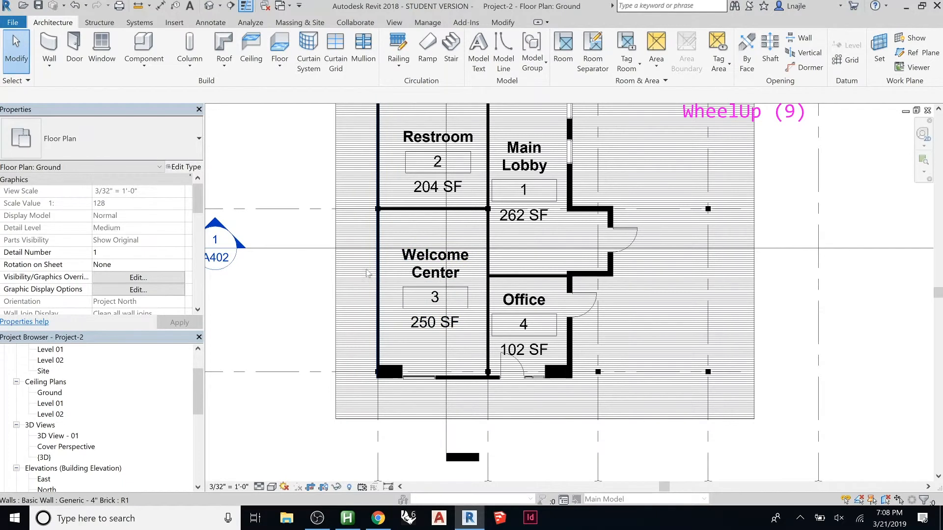
scroll(369, 273, up, 1)
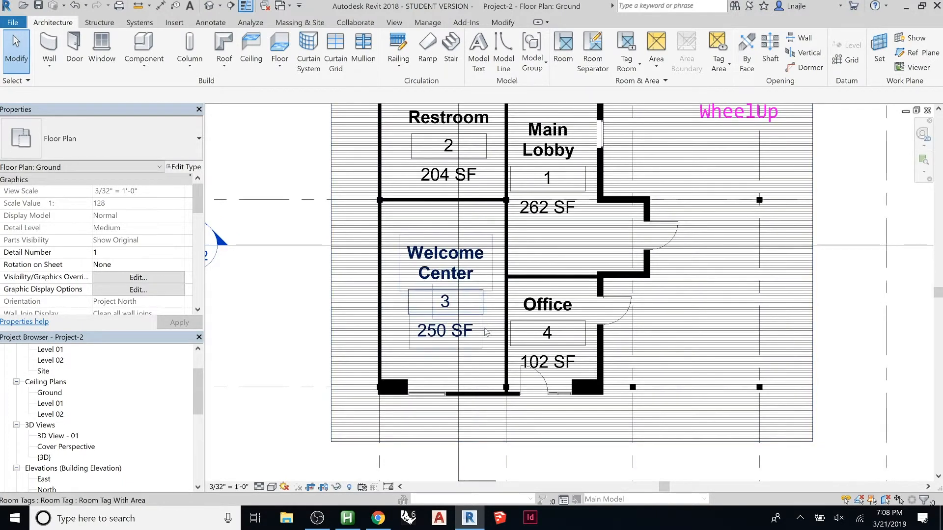
click(504, 323)
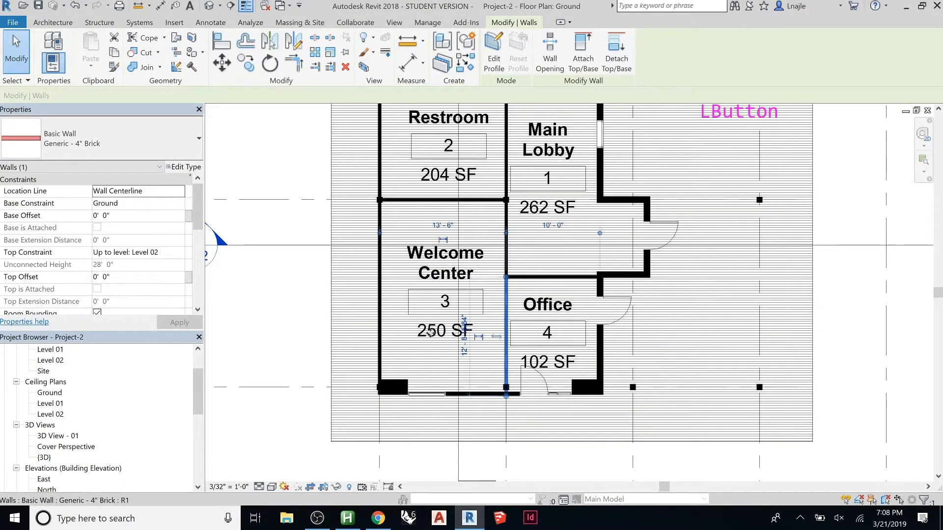
click(262, 312)
scroll(404, 338, up, 2)
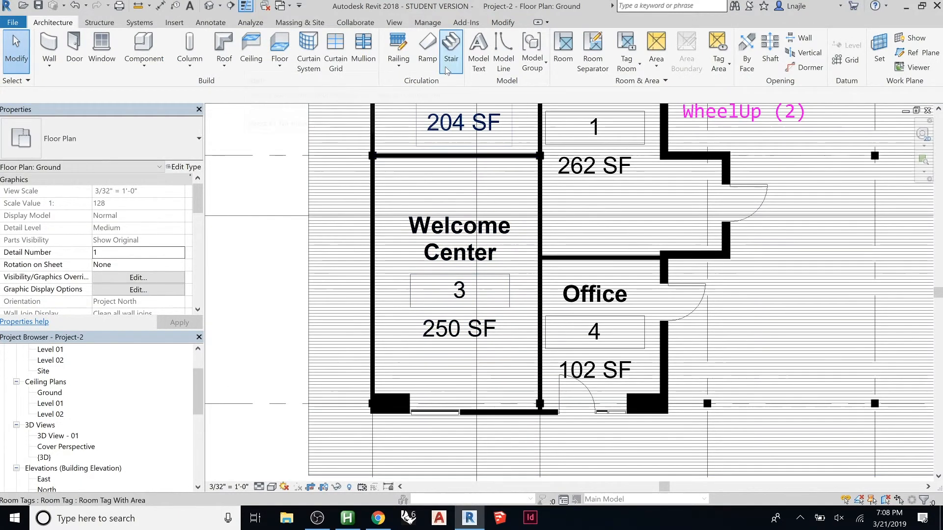
Start a new stair from Ground to Level 01 with its location line set to Exterior Support: Left
click(426, 80)
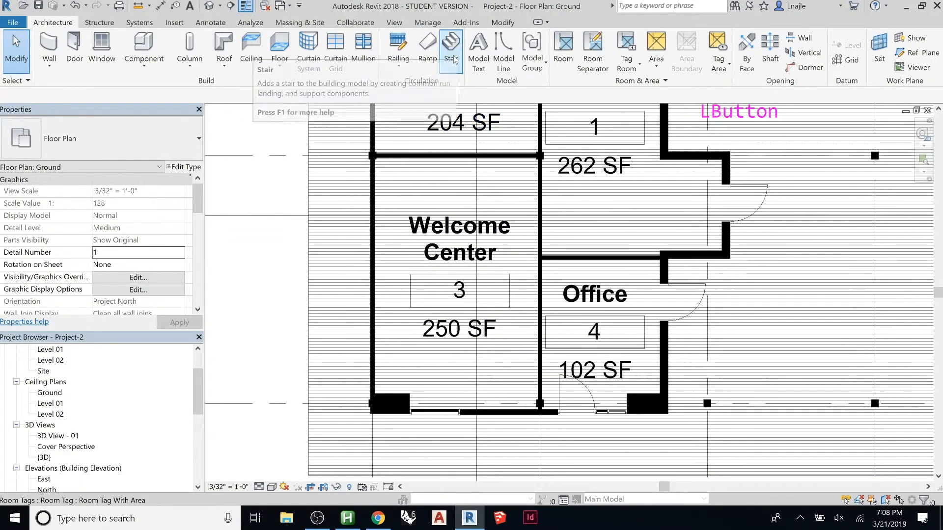
click(452, 49)
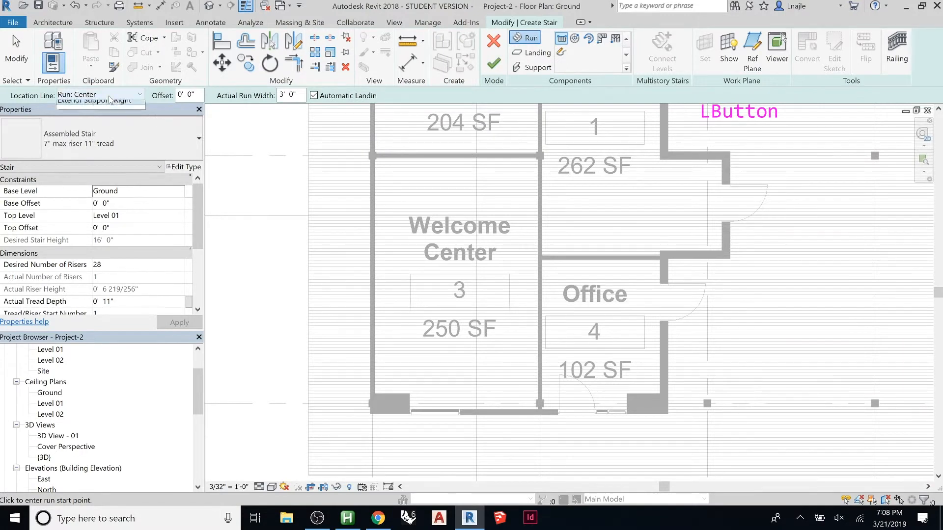
click(108, 96)
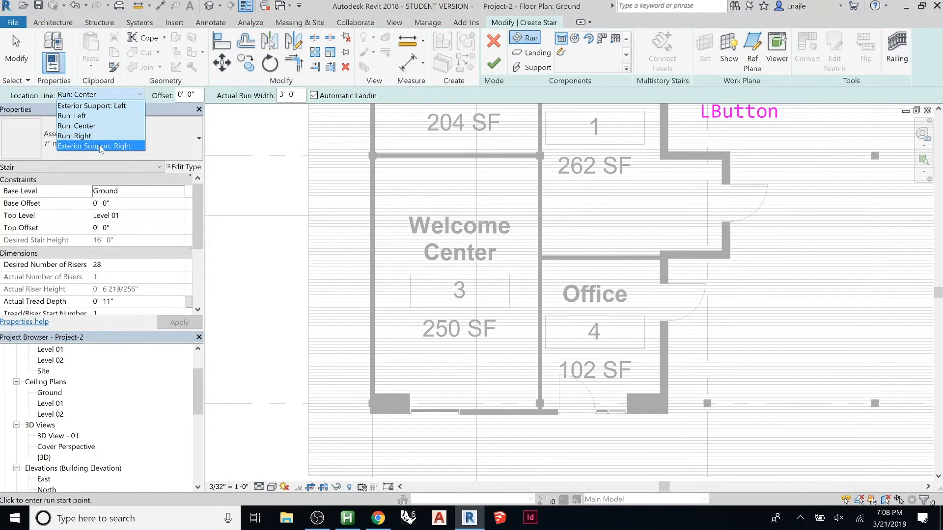
click(214, 98)
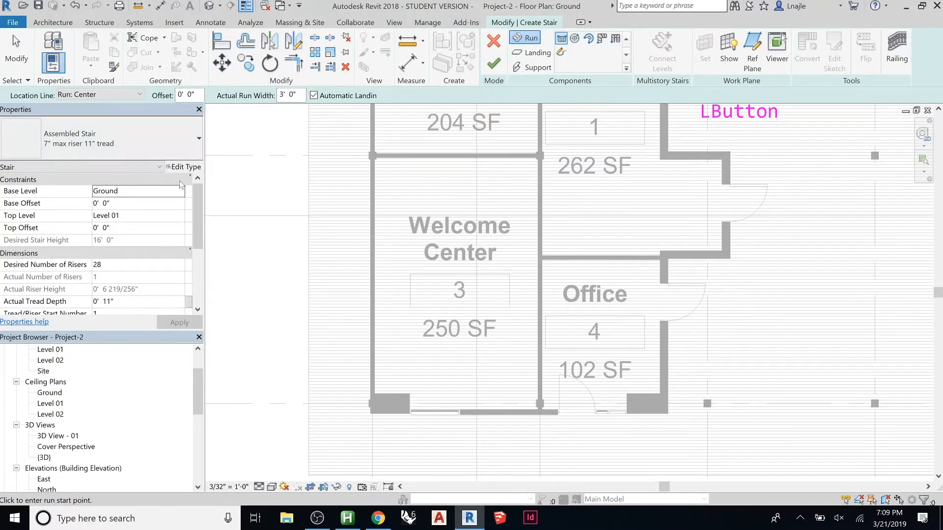
click(105, 96)
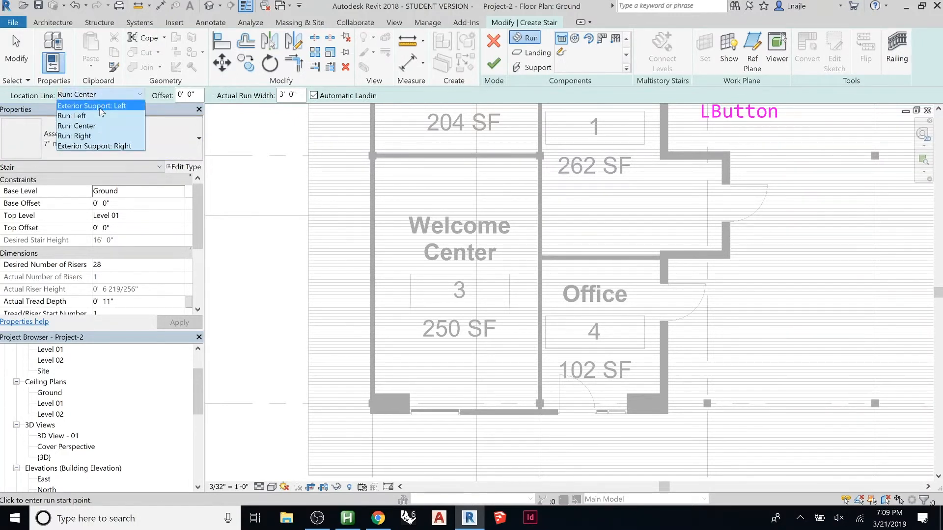
click(100, 113)
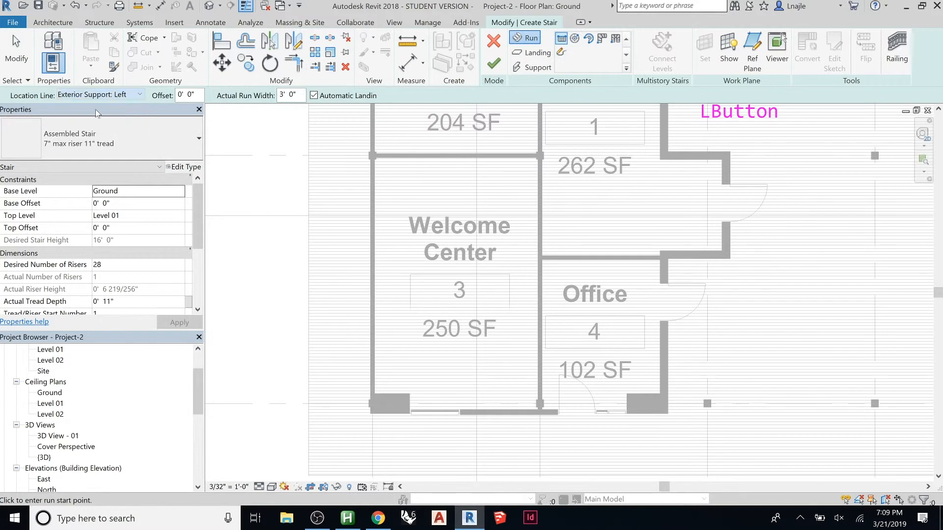
Draw two stair runs of 8 risers each in the Welcome Center, up along the west wall and east along the north wall
click(375, 272)
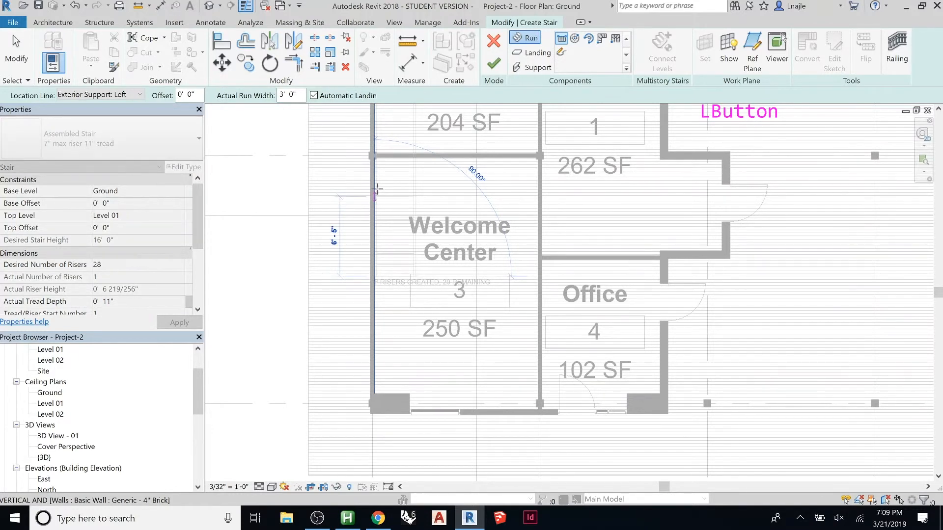
click(376, 197)
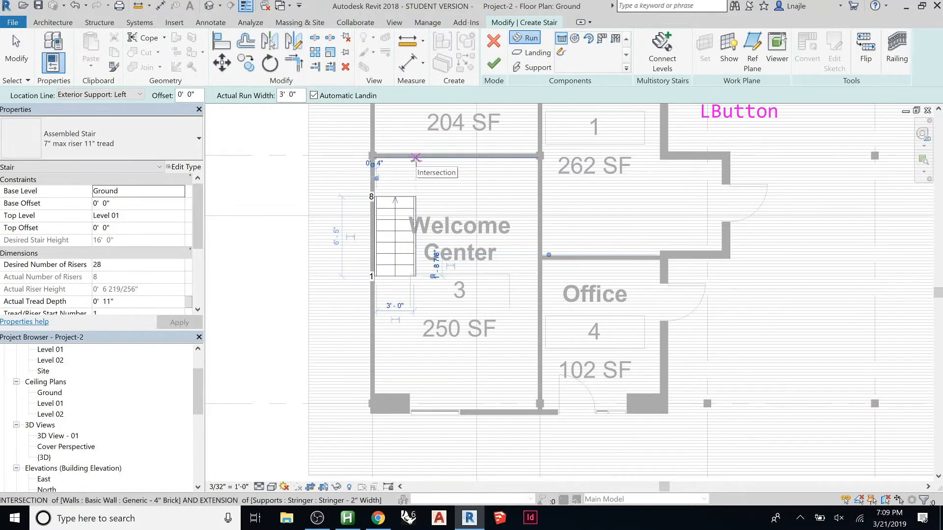
click(416, 157)
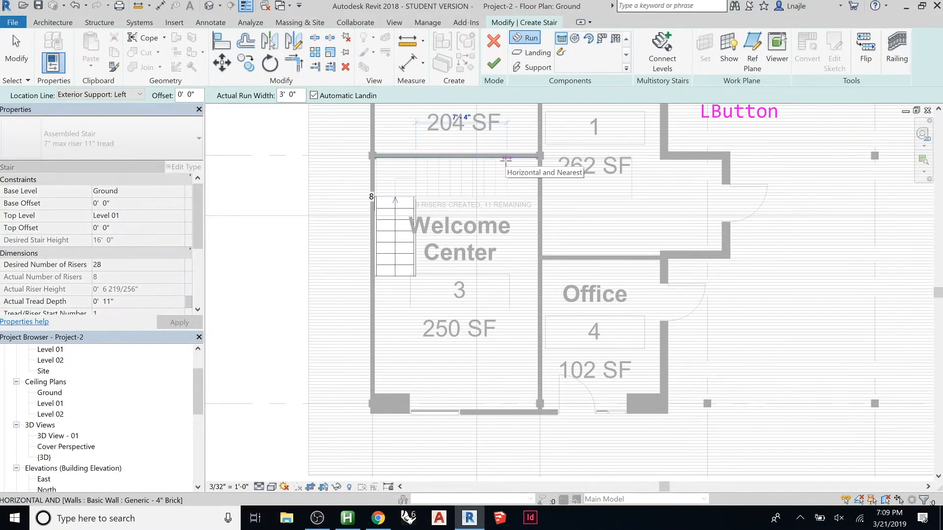
scroll(506, 159, up, 3)
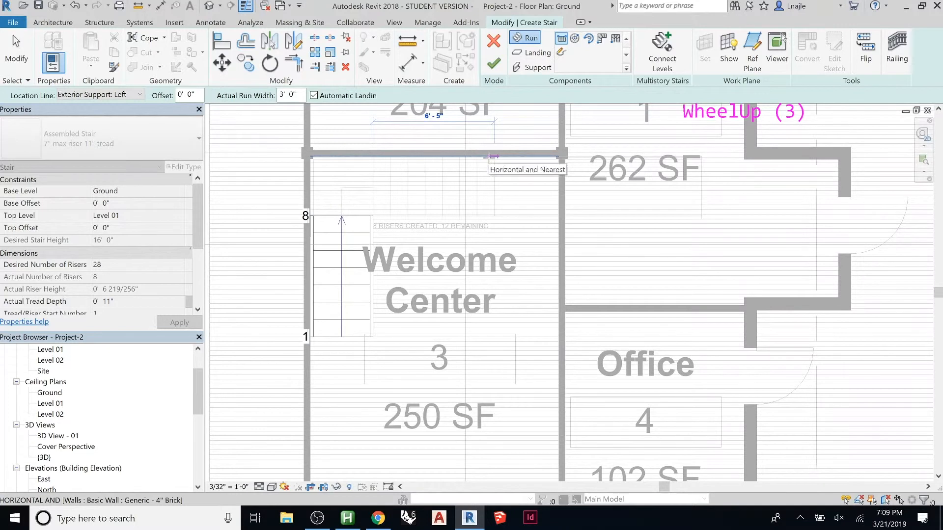
click(494, 157)
Draw the remaining 12 risers southward along the Welcome Center's east wall and finish the stair with its railings, dismissing the warning
click(559, 222)
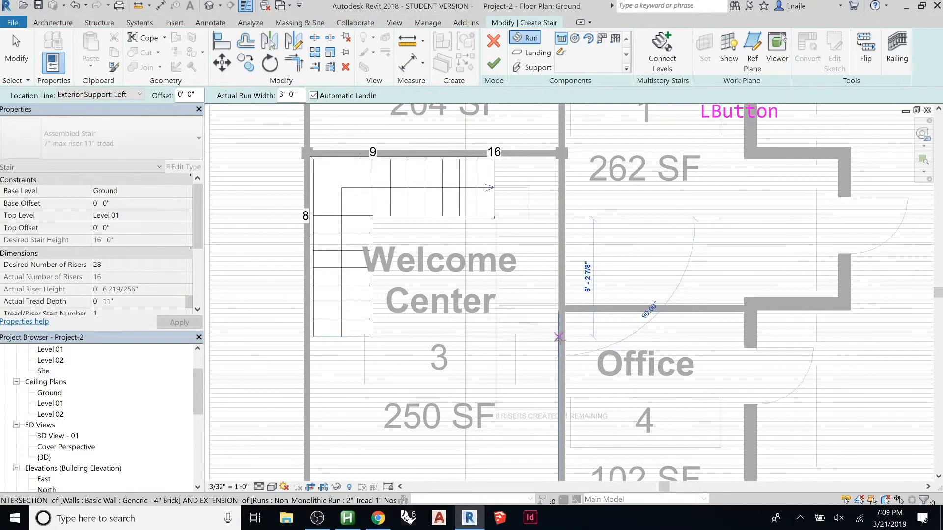
click(553, 426)
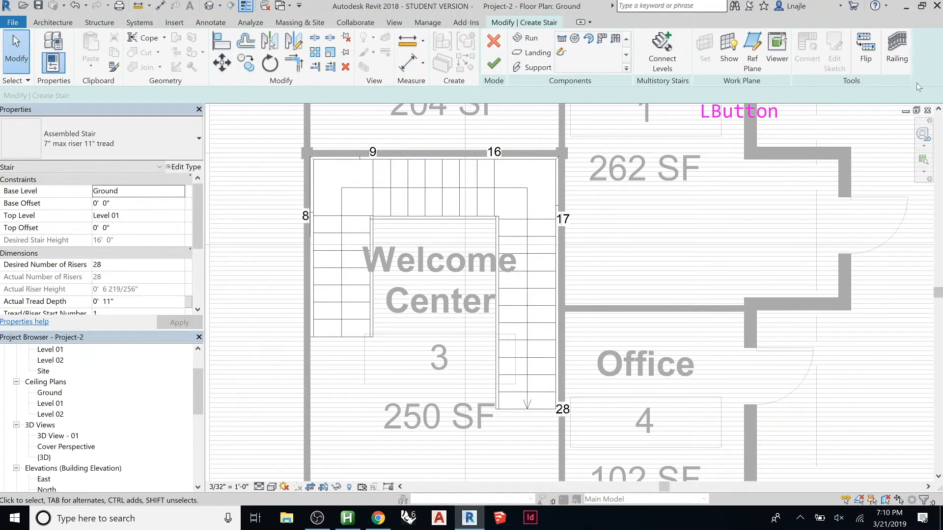
click(902, 62)
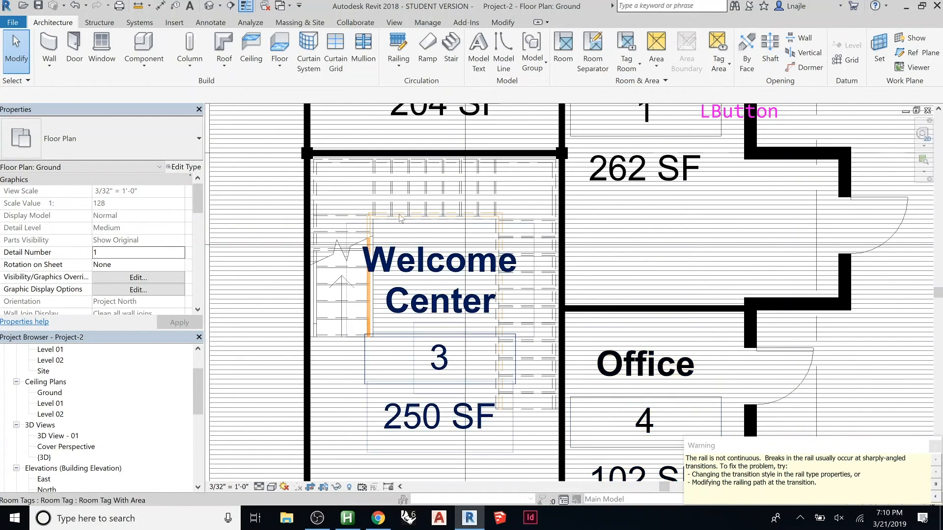
click(935, 447)
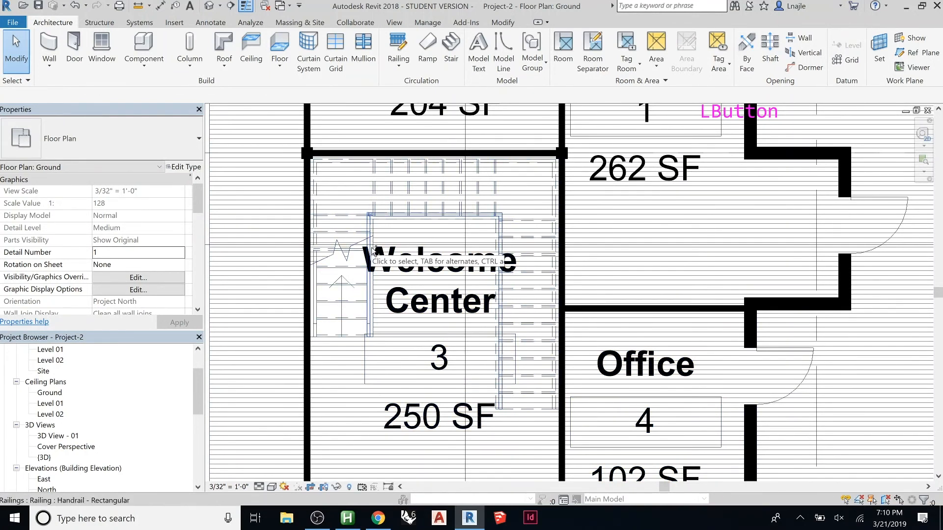
Examine the U-shaped stair and its inner railing in the Section 1 view
key(ctrl+Tab)
scroll(459, 390, up, 9)
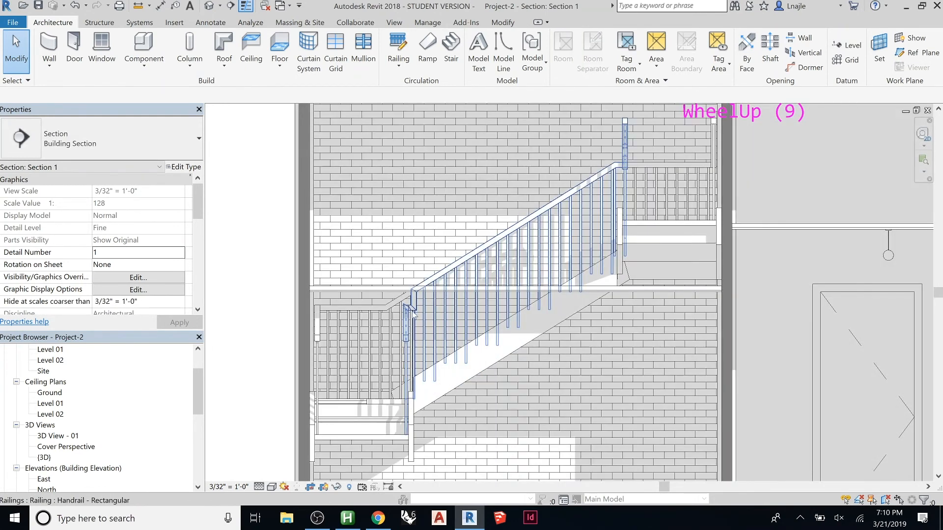
click(414, 314)
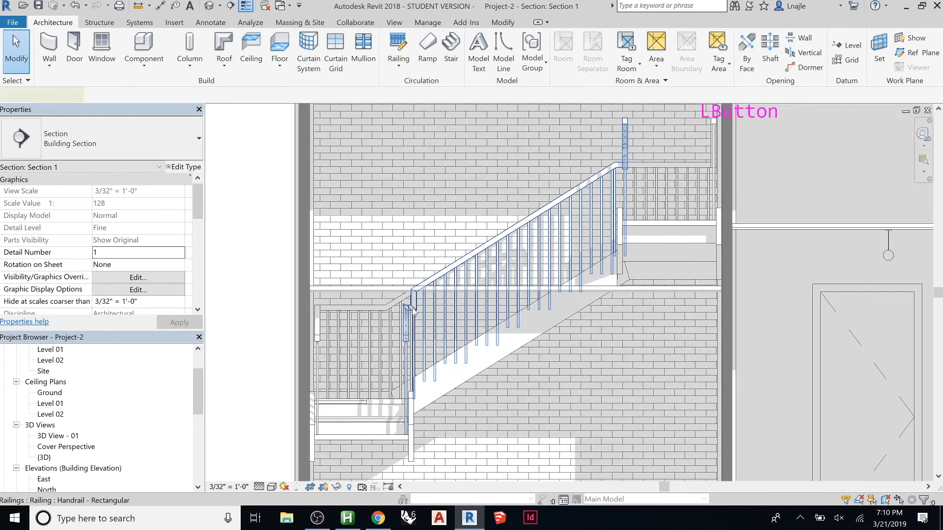
scroll(525, 297, down, 3)
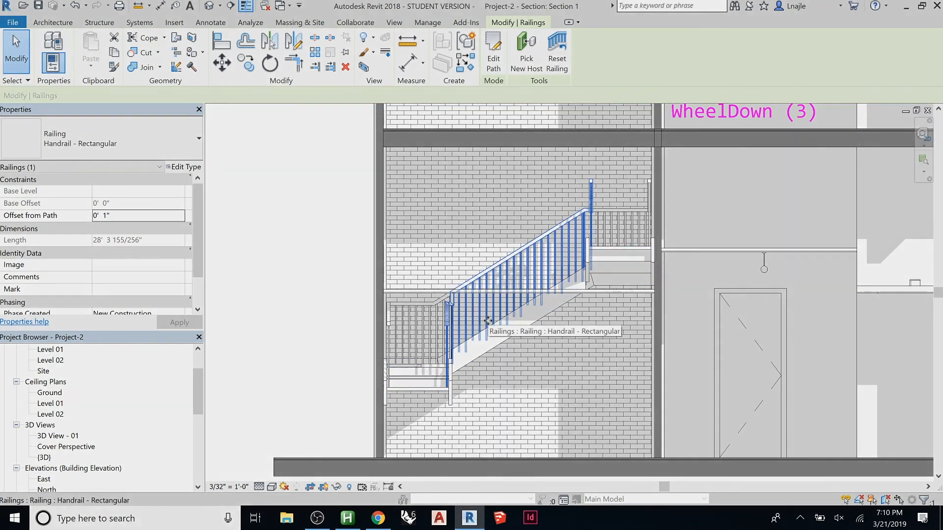
key(ctrl+Tab)
key(ctrl+Tab)
key(ctrl+Tab)
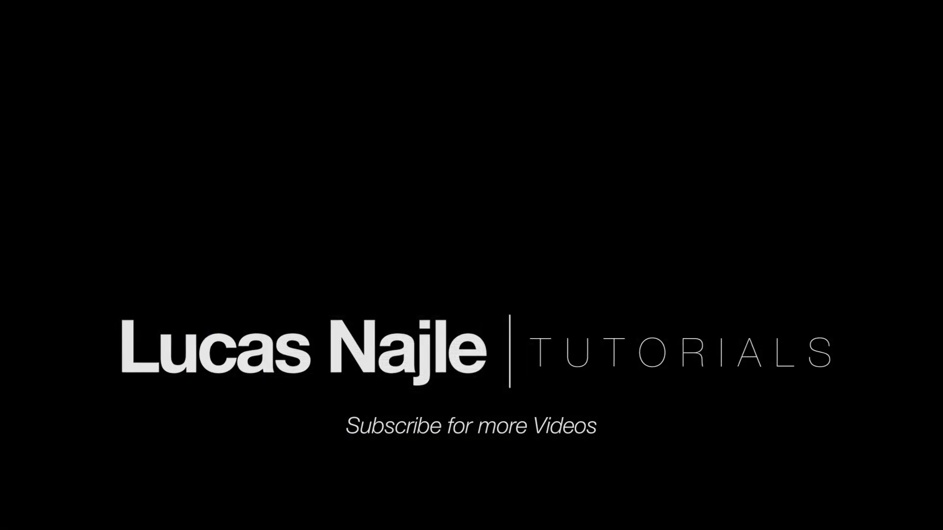